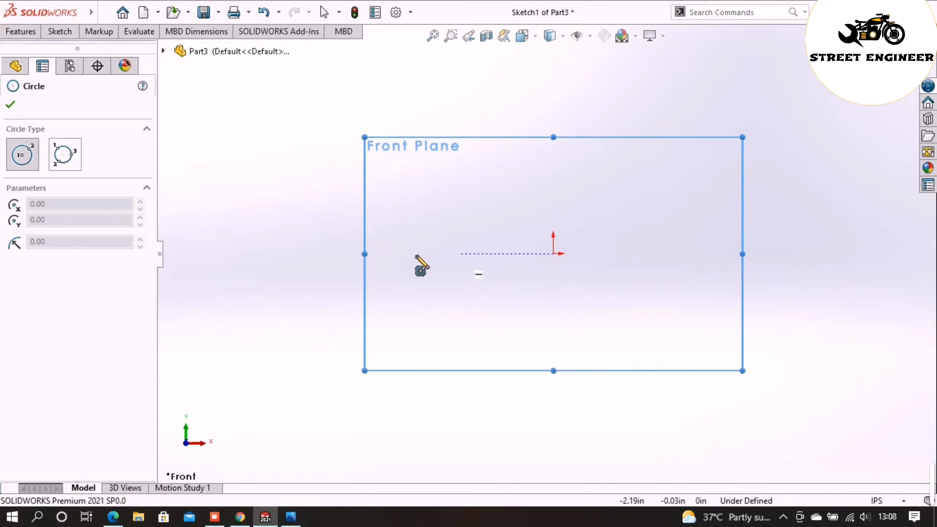
# - Sketch a circle of about 2.36 in radius at the origin and a circle of about 0.76 in radius horizontally to its right
pyautogui.click(554, 253)
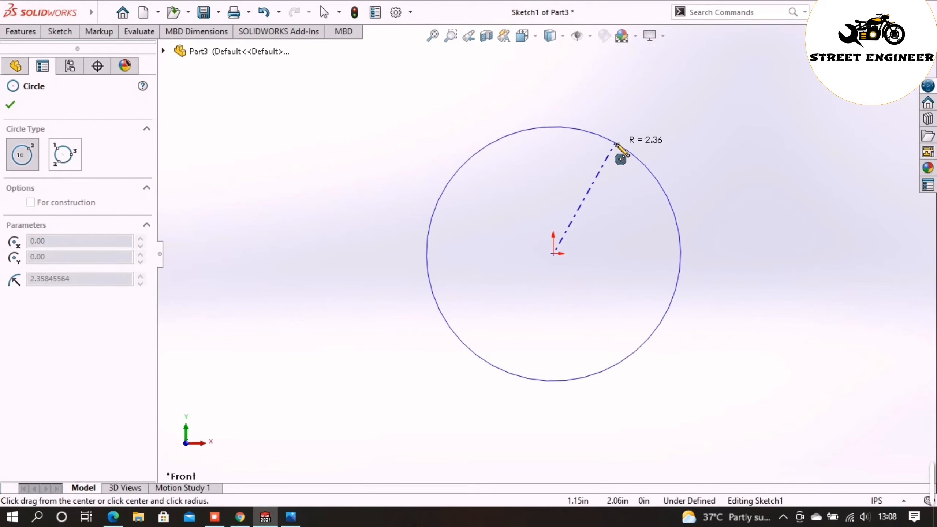
pyautogui.click(655, 177)
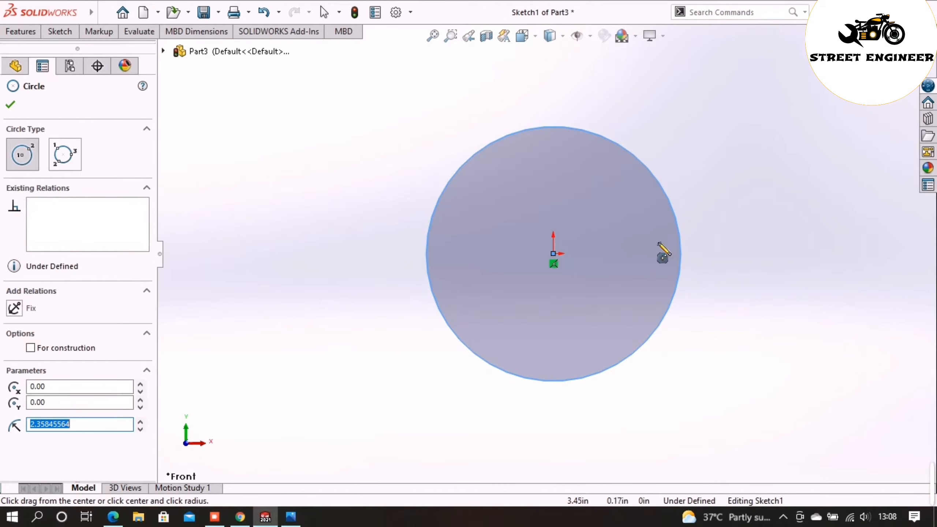
pyautogui.click(840, 254)
pyautogui.click(863, 220)
# - Dimension the large circle at the origin with a diameter of 130 in
pyautogui.click(59, 32)
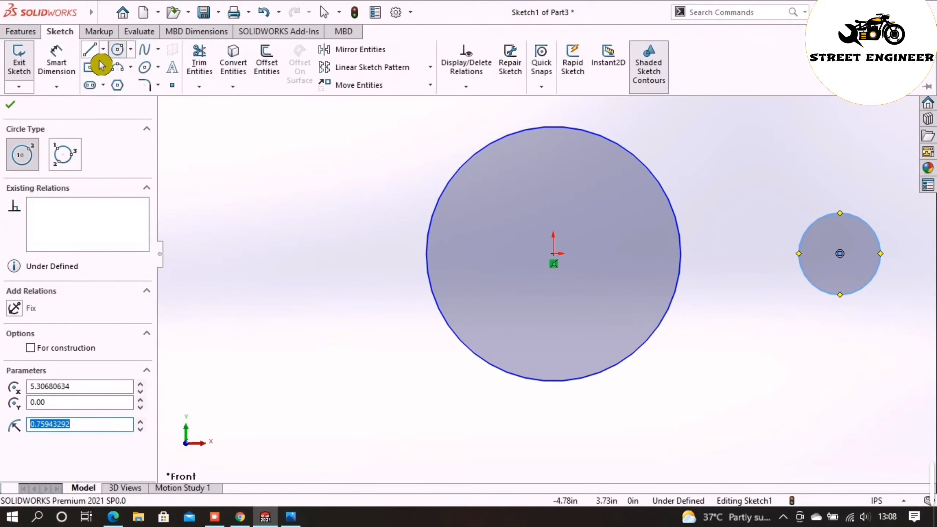
pyautogui.press('Escape')
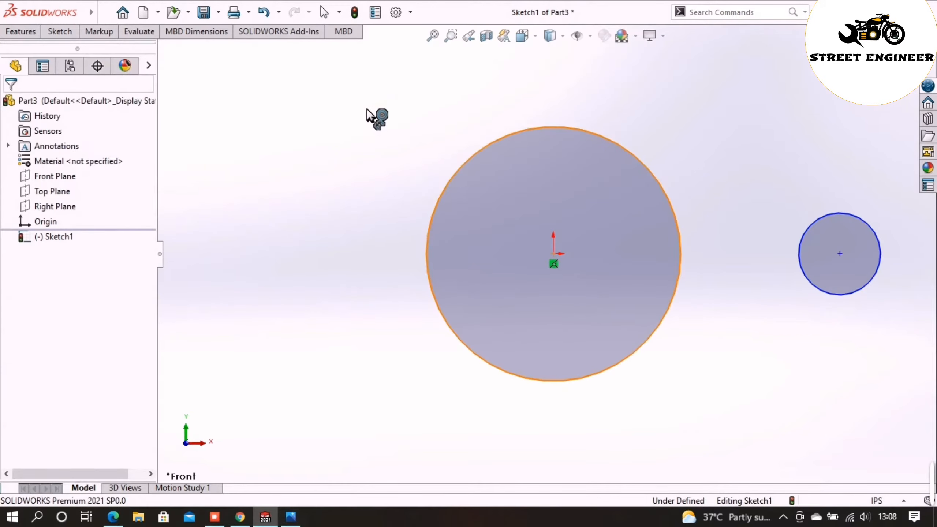
pyautogui.click(441, 137)
pyautogui.click(343, 105)
pyautogui.write('1')
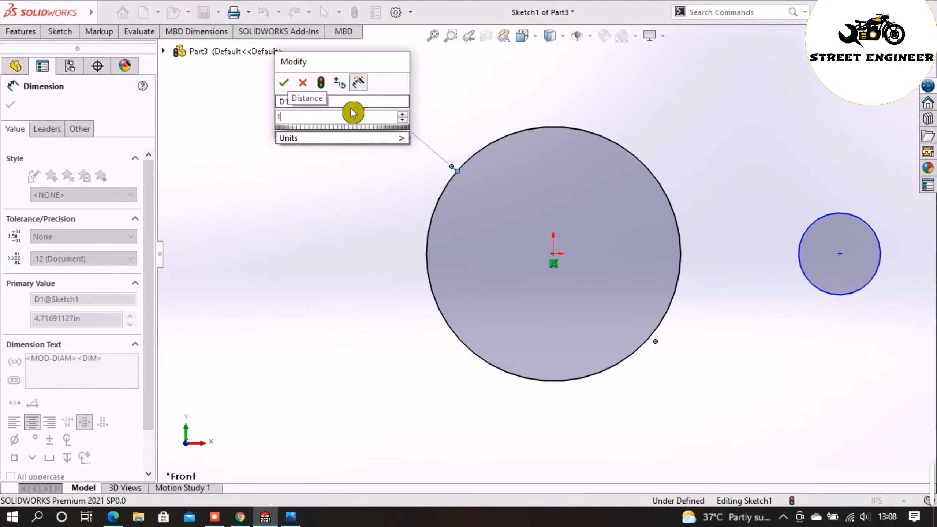
pyautogui.write('30')
pyautogui.press('Return')
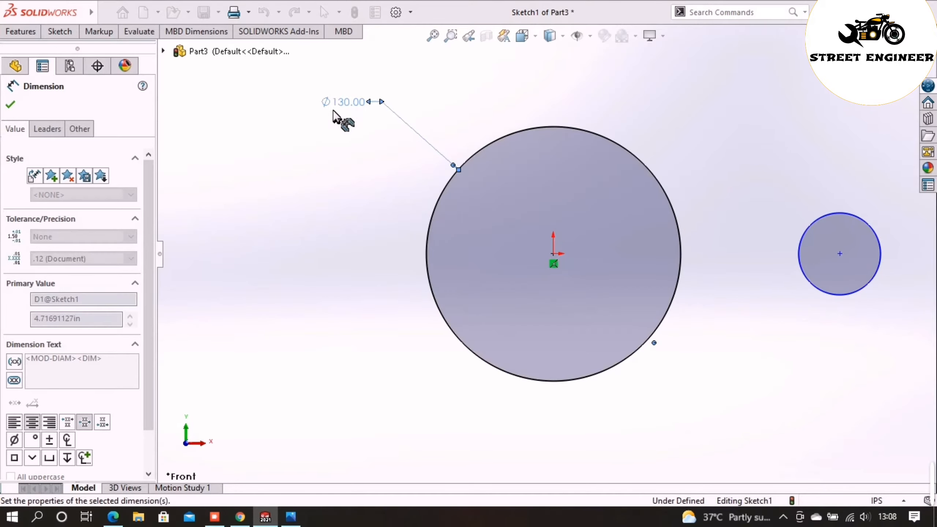
# - Dimension the small circle with a diameter of 40 in
pyautogui.click(835, 223)
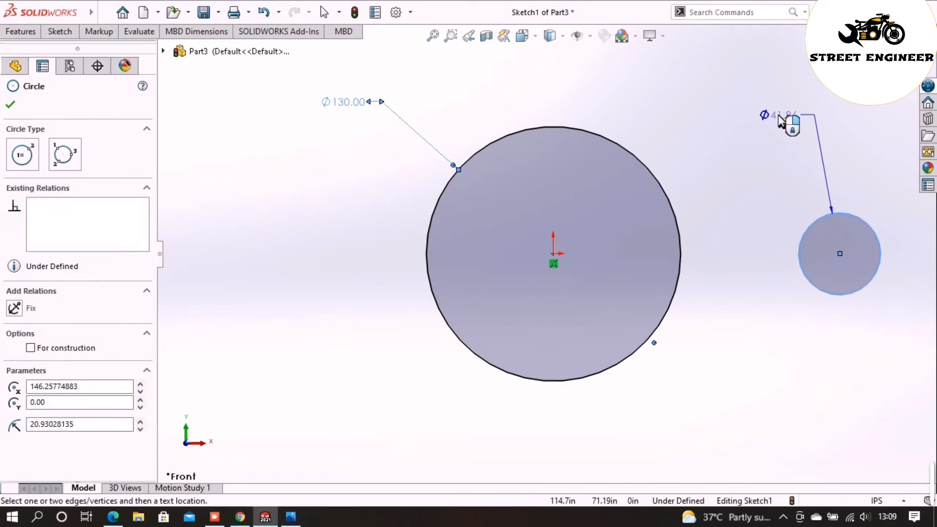
pyautogui.click(778, 115)
pyautogui.write('40')
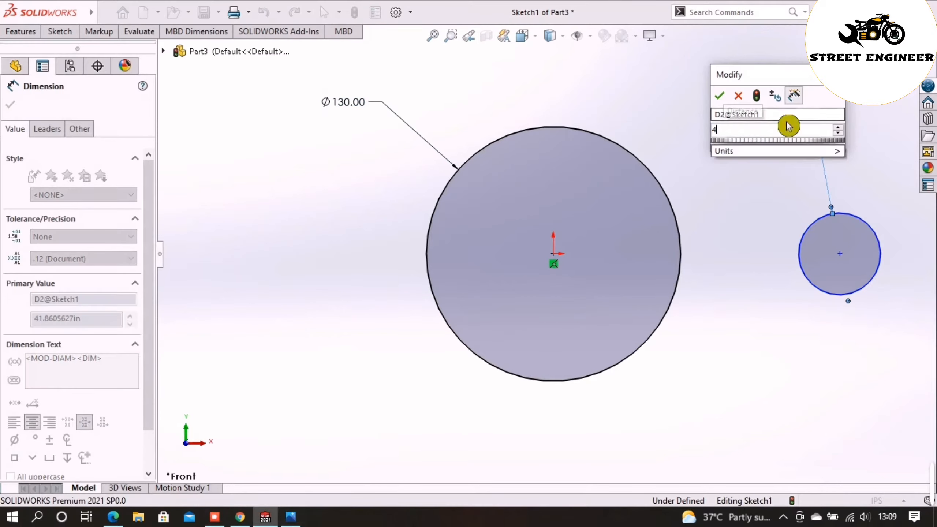
pyautogui.press('Return')
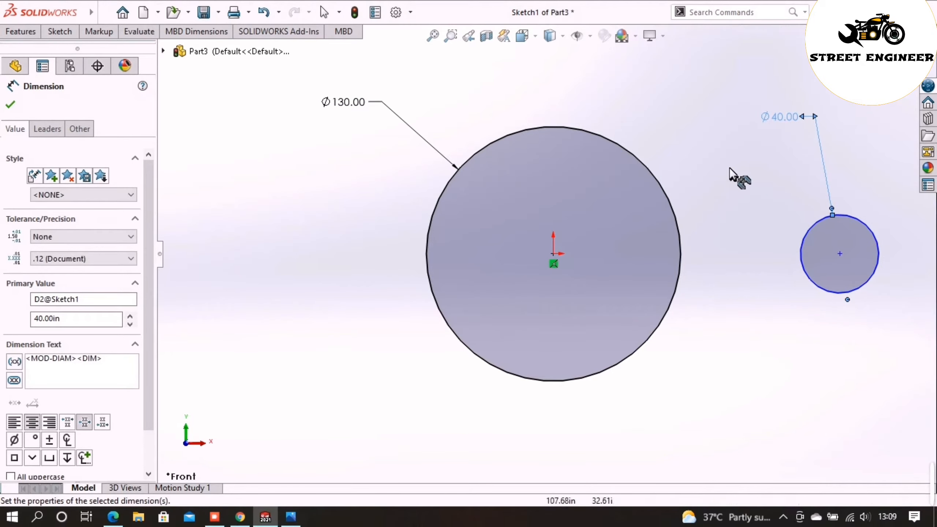
# - Dimension the horizontal distance between the two circle centres as 250 in
pyautogui.click(554, 254)
pyautogui.click(838, 254)
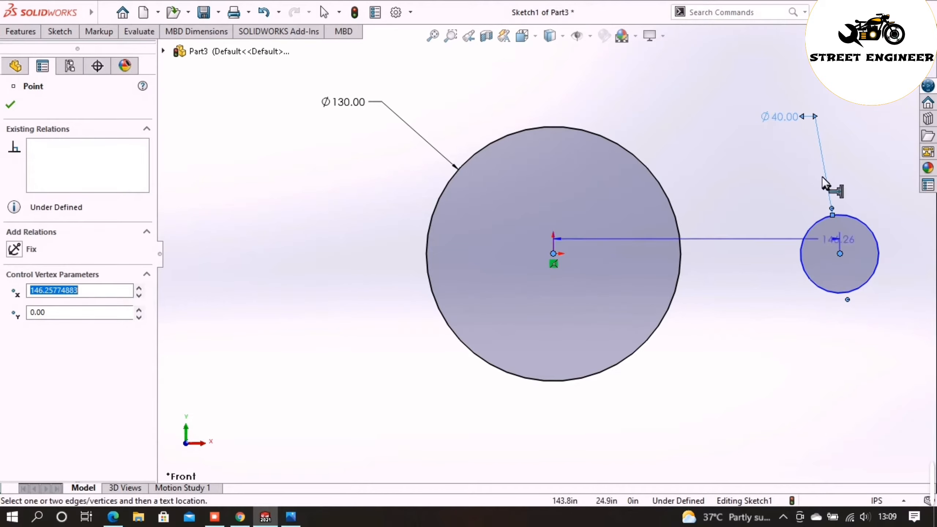
pyautogui.click(678, 75)
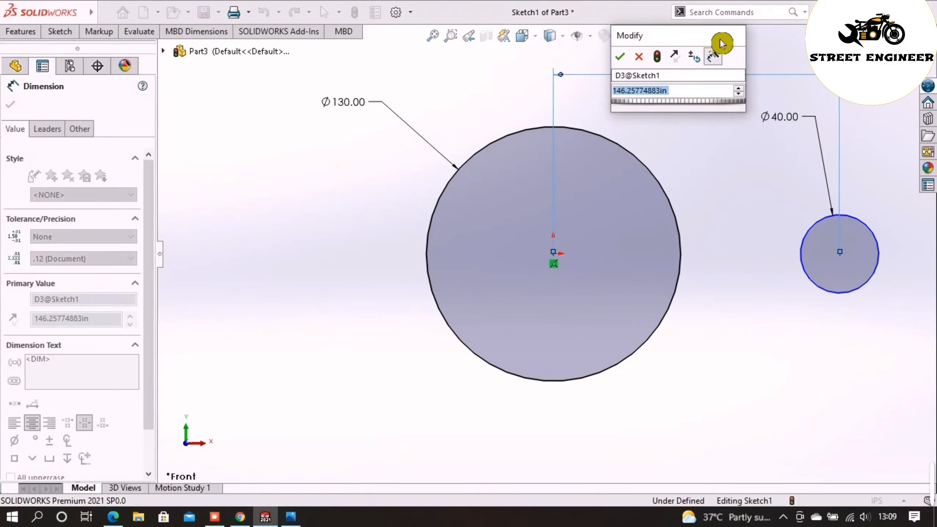
pyautogui.write('250')
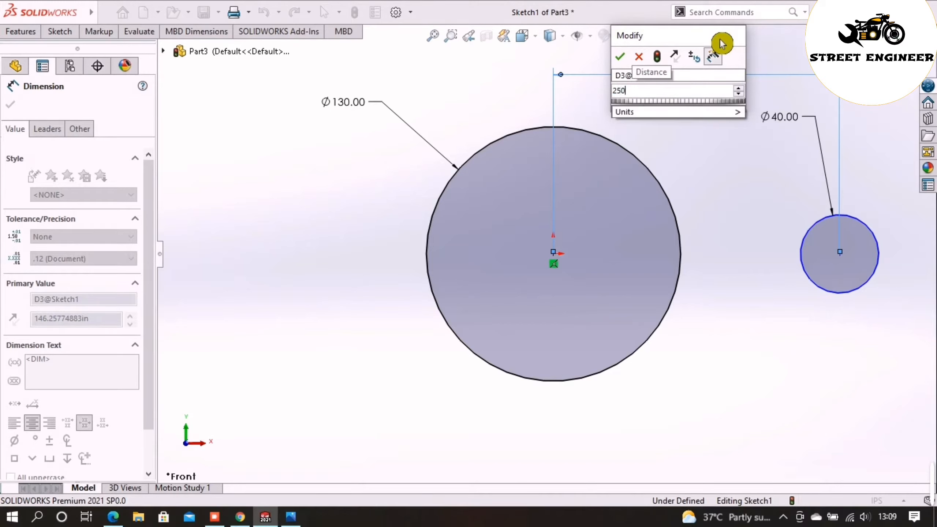
pyautogui.press('Return')
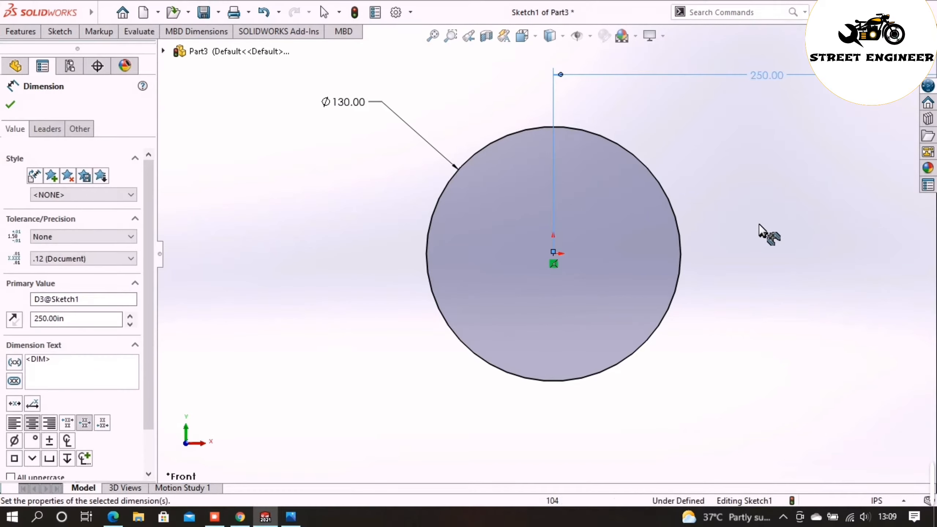
pyautogui.press('f')
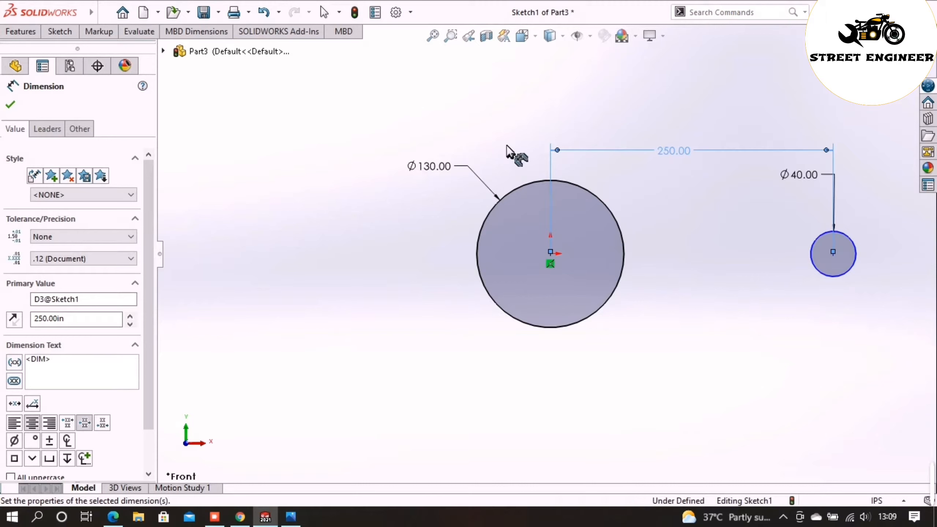
# - Draw a sloping line from the top of the small circle to a point inside the upper part of the large circle
pyautogui.click(69, 37)
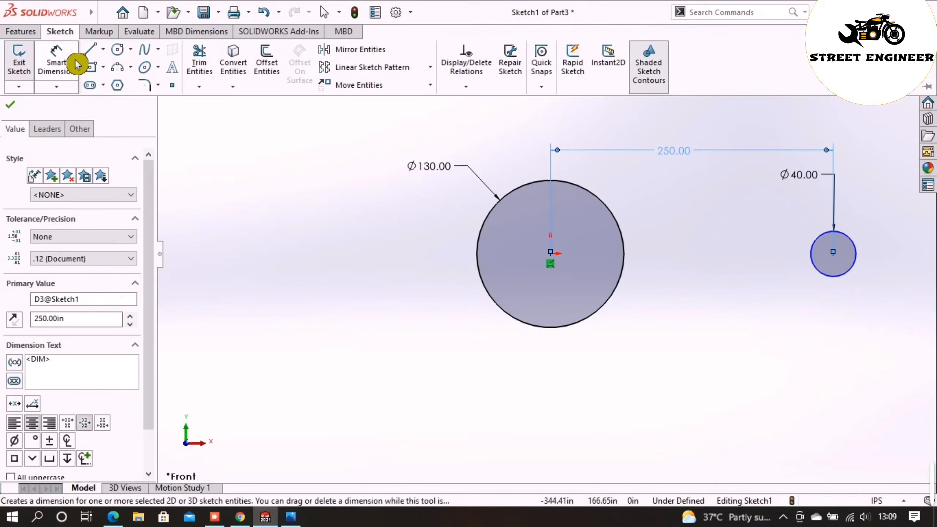
pyautogui.click(95, 64)
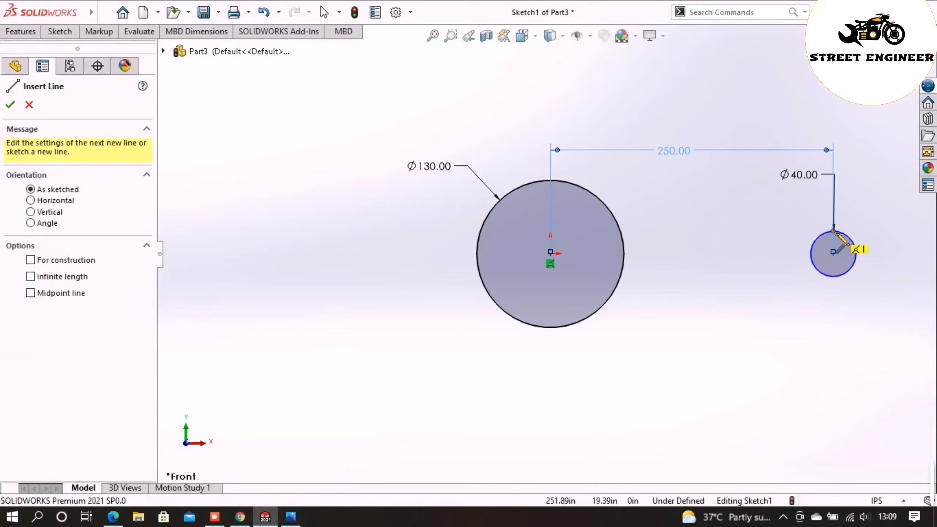
pyautogui.scroll(-1, 833, 232)
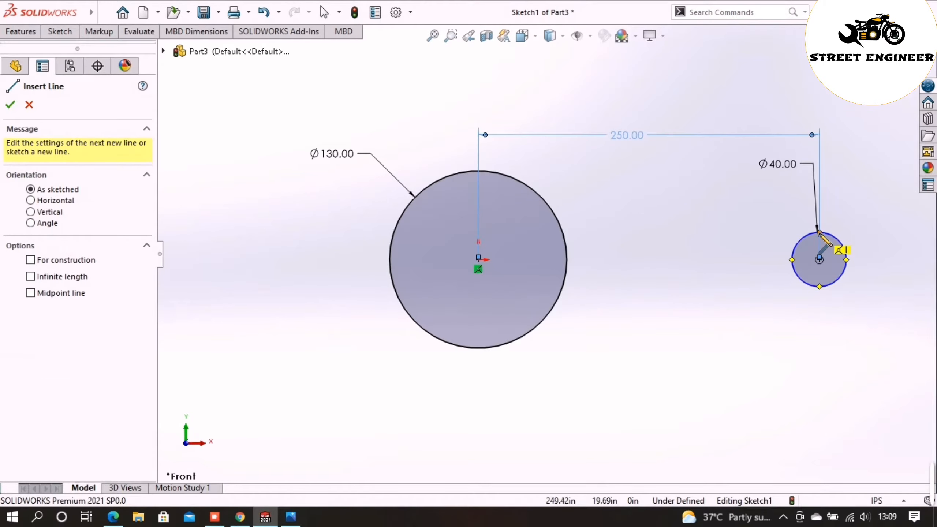
pyautogui.click(818, 233)
pyautogui.click(485, 189)
pyautogui.press('Escape')
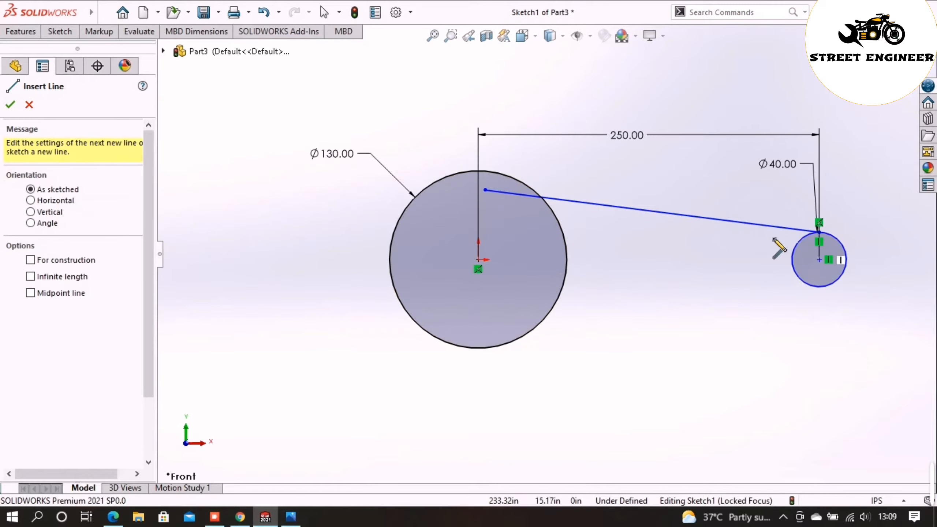
pyautogui.click(35, 33)
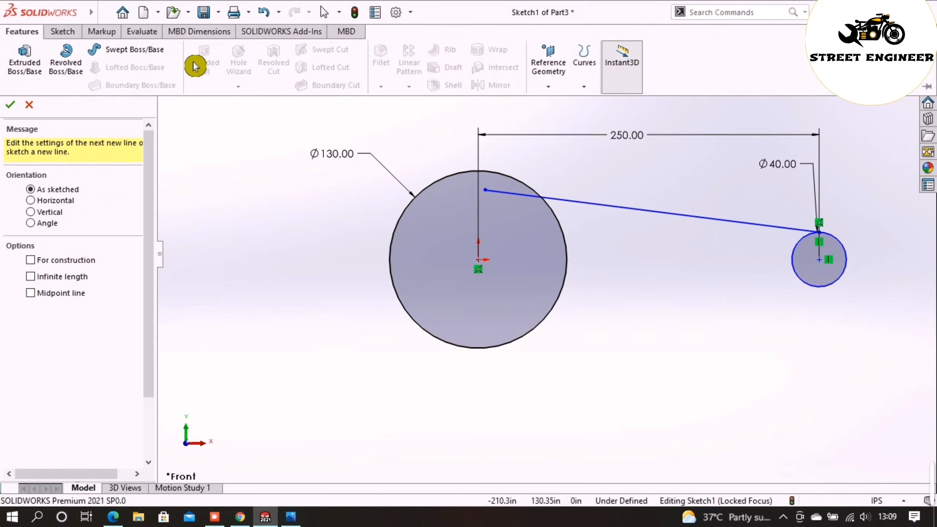
pyautogui.click(62, 31)
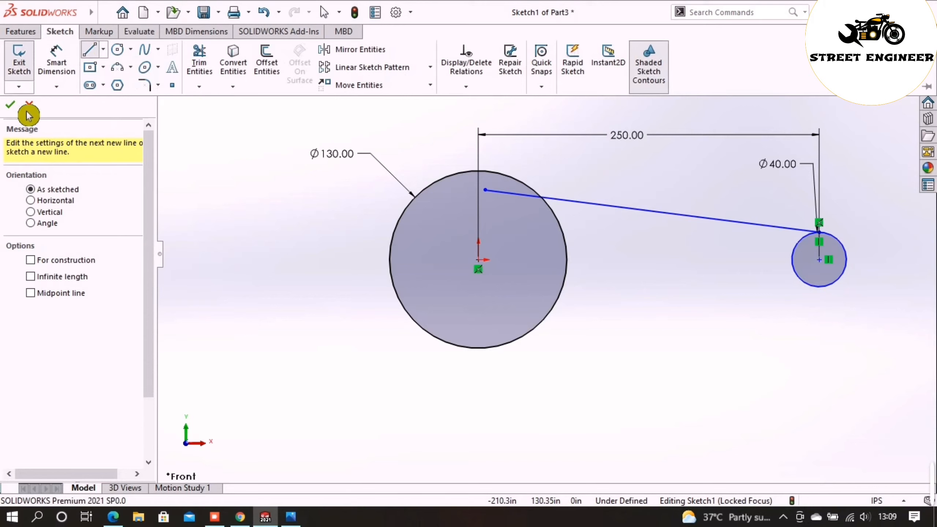
pyautogui.click(10, 105)
# - Draw a horizontal centerline from the origin to the centre of the small circle
pyautogui.click(62, 32)
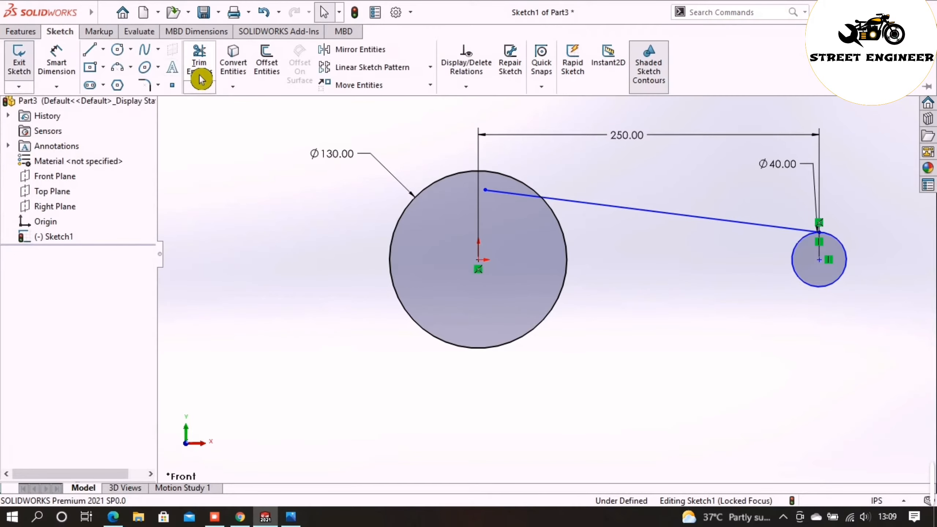
pyautogui.click(103, 50)
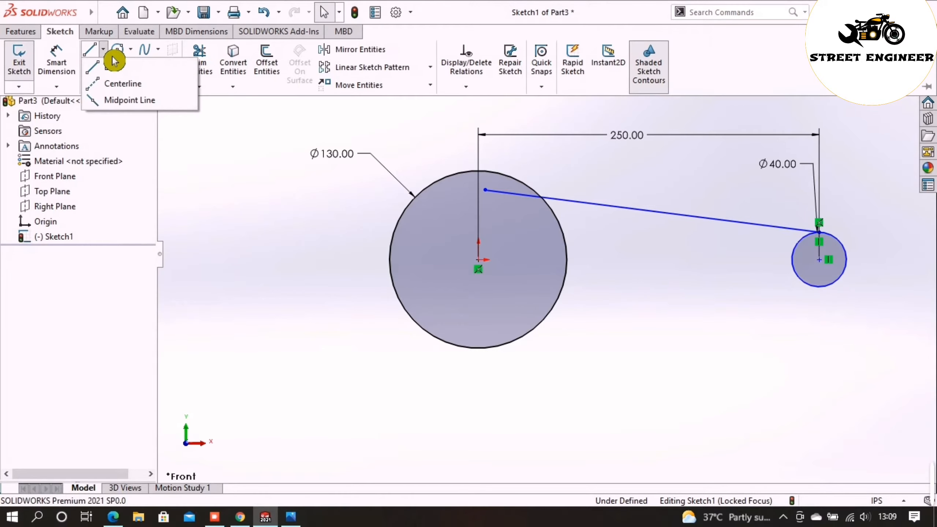
pyautogui.click(113, 88)
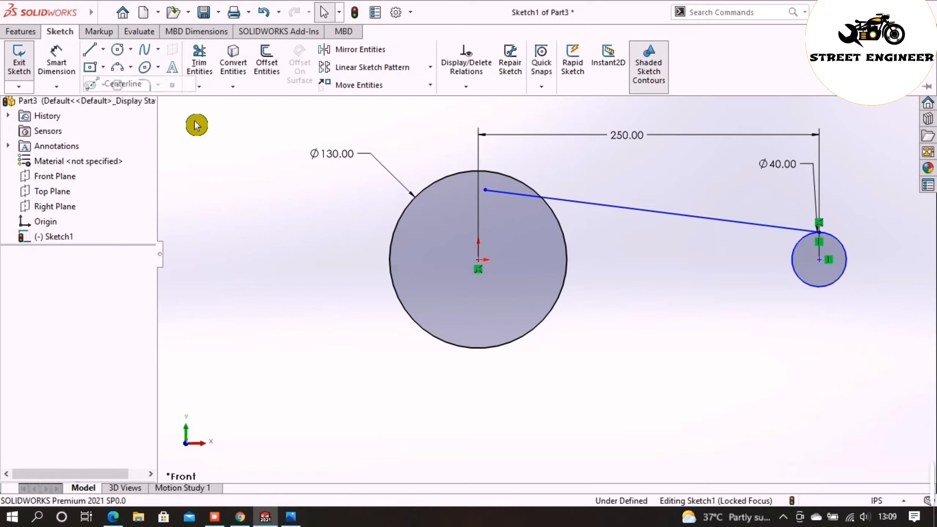
pyautogui.click(479, 260)
pyautogui.click(819, 260)
pyautogui.press('Escape')
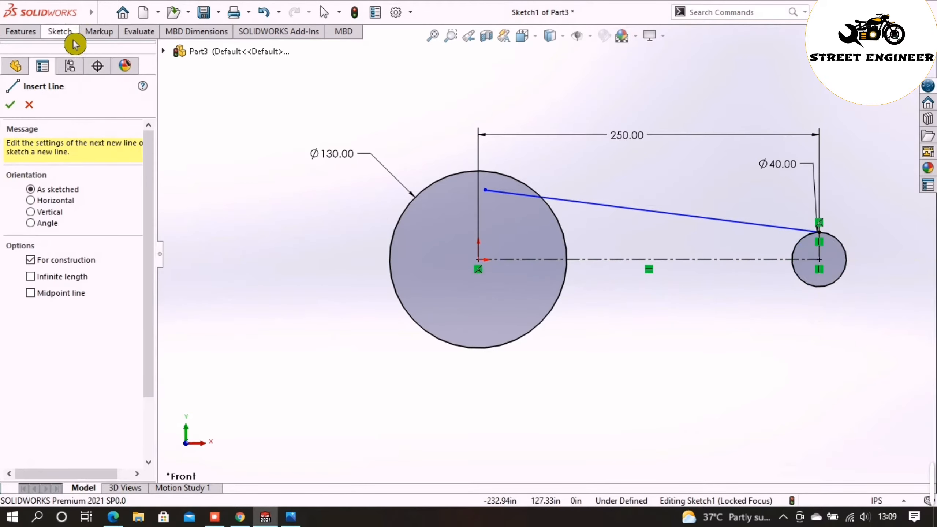
# - Power-trim the line's end inside the large circle and the arcs of both circles lying between the sloping line and the centerline
pyautogui.click(197, 70)
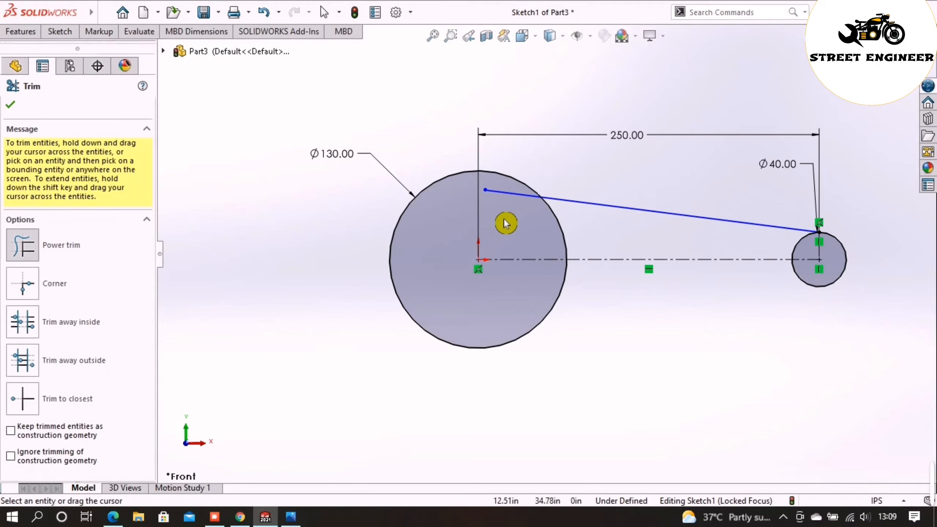
pyautogui.moveTo(524, 217); pyautogui.dragTo(579, 238)
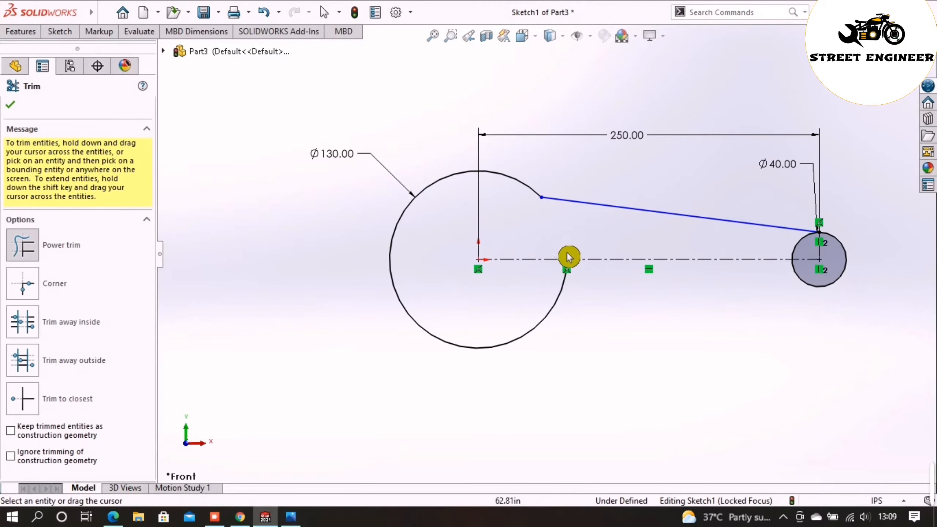
pyautogui.moveTo(810, 255); pyautogui.dragTo(786, 242)
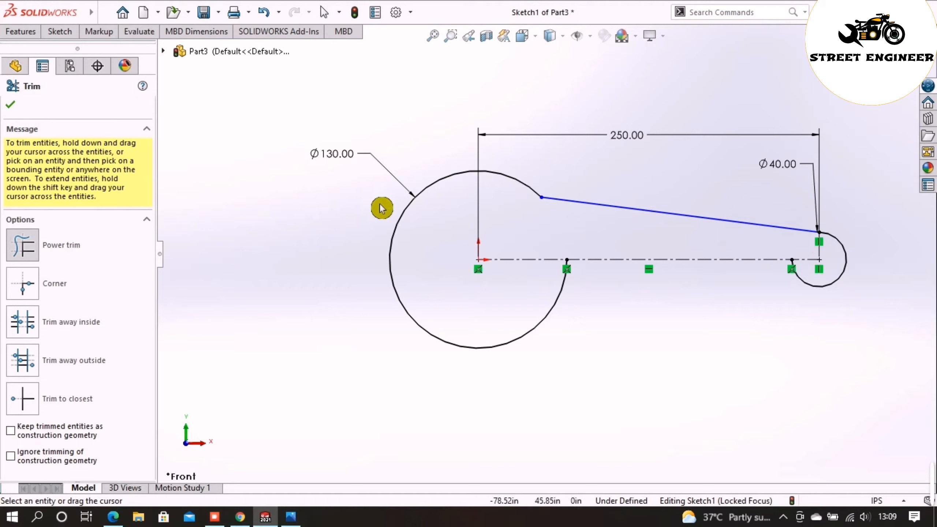
pyautogui.click(19, 105)
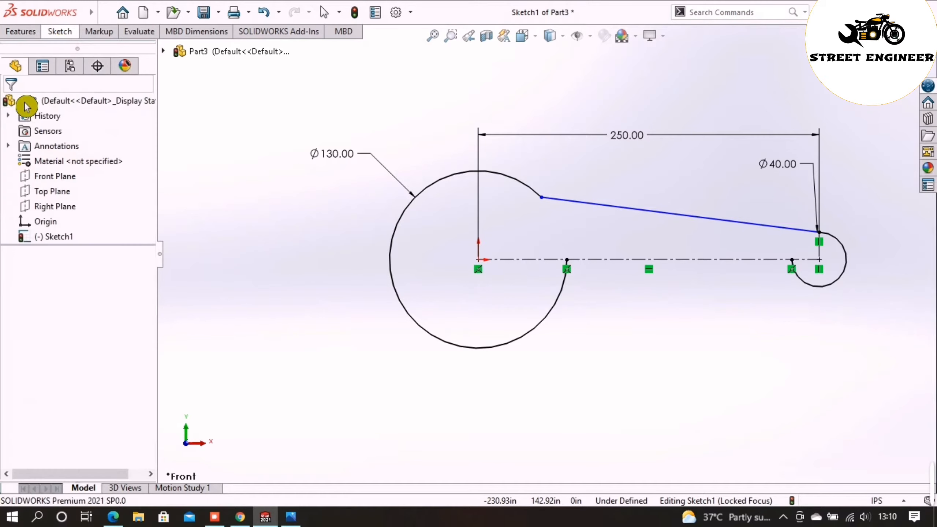
# - Add a 50 in sketch fillet between the large arc and the sloping line
pyautogui.click(83, 36)
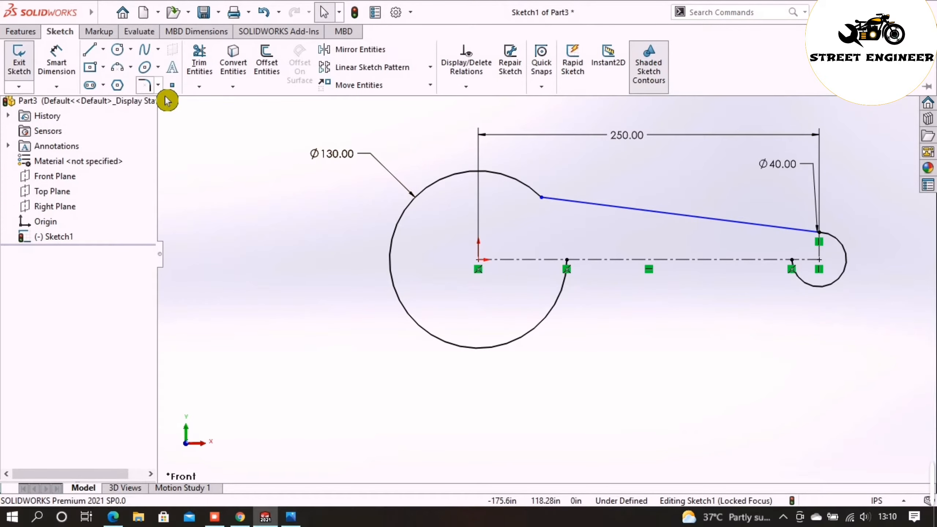
pyautogui.click(158, 85)
pyautogui.click(173, 102)
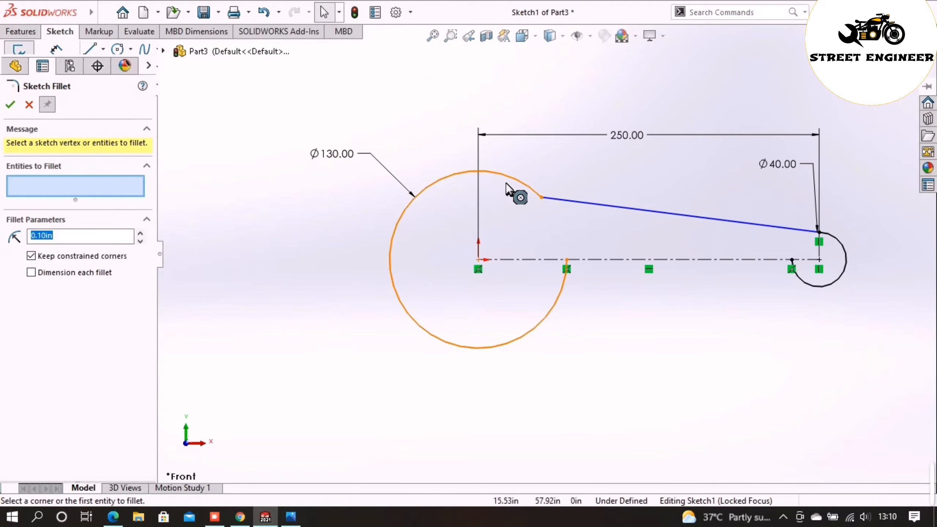
pyautogui.click(536, 198)
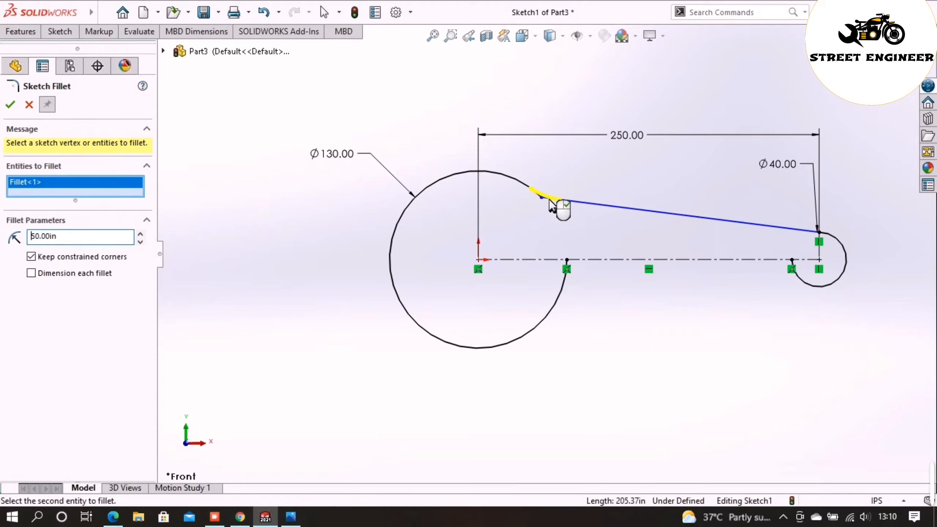
pyautogui.click(12, 106)
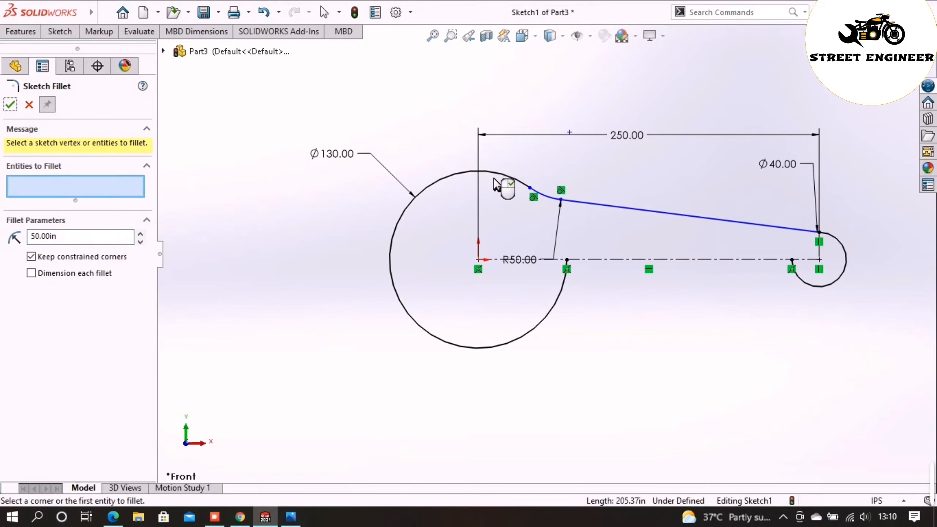
# - Mirror the fillet arc and the upper sloping line about the horizontal centerline
pyautogui.click(59, 33)
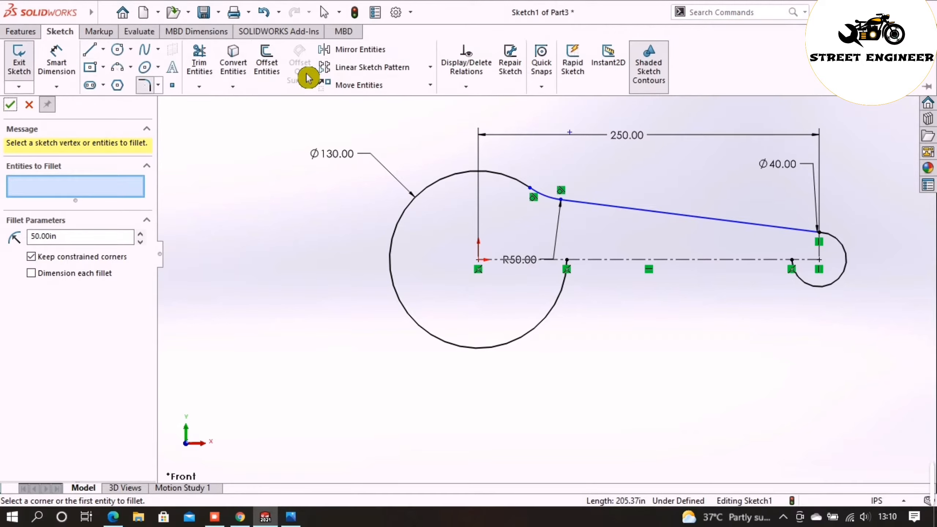
pyautogui.click(367, 49)
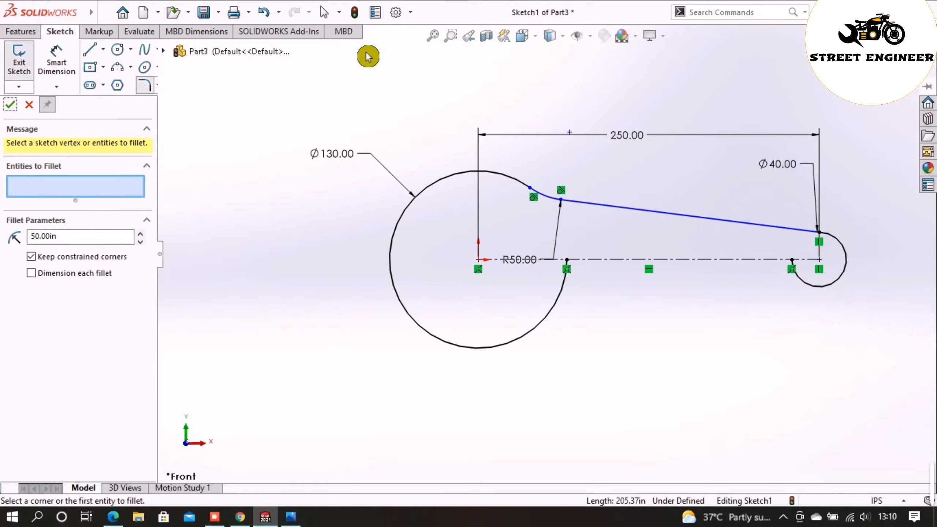
pyautogui.click(546, 193)
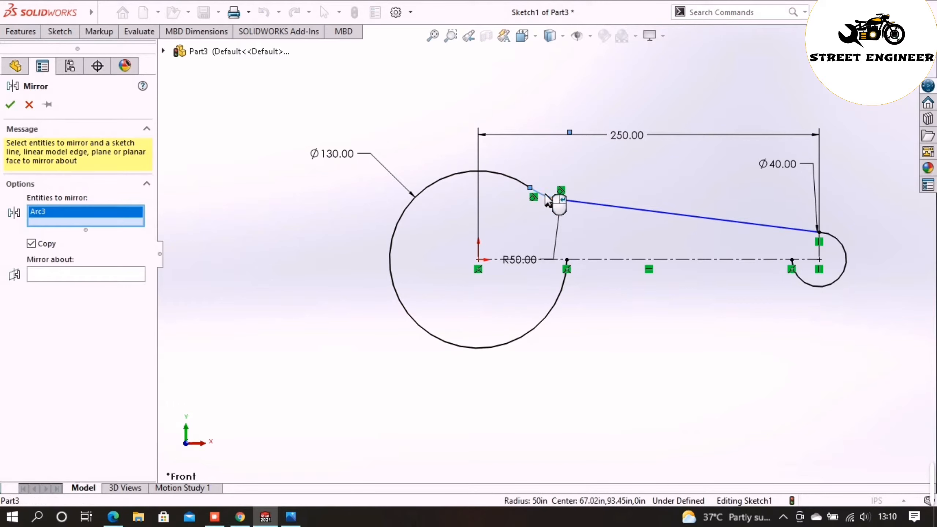
pyautogui.click(611, 207)
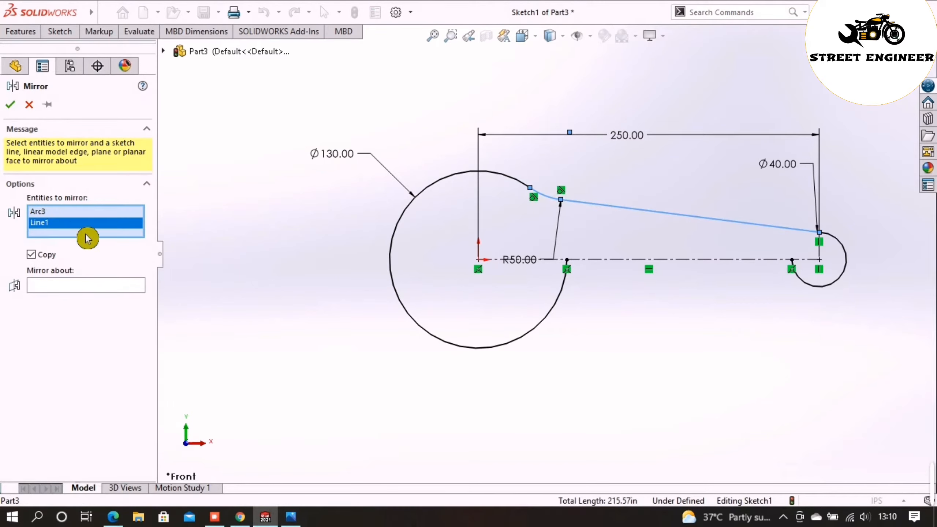
pyautogui.click(122, 290)
pyautogui.click(595, 261)
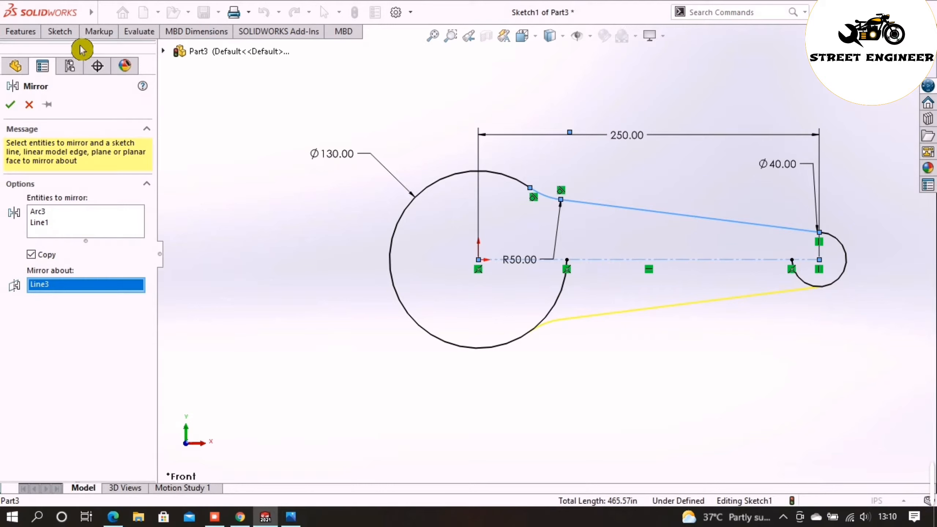
pyautogui.press('Return')
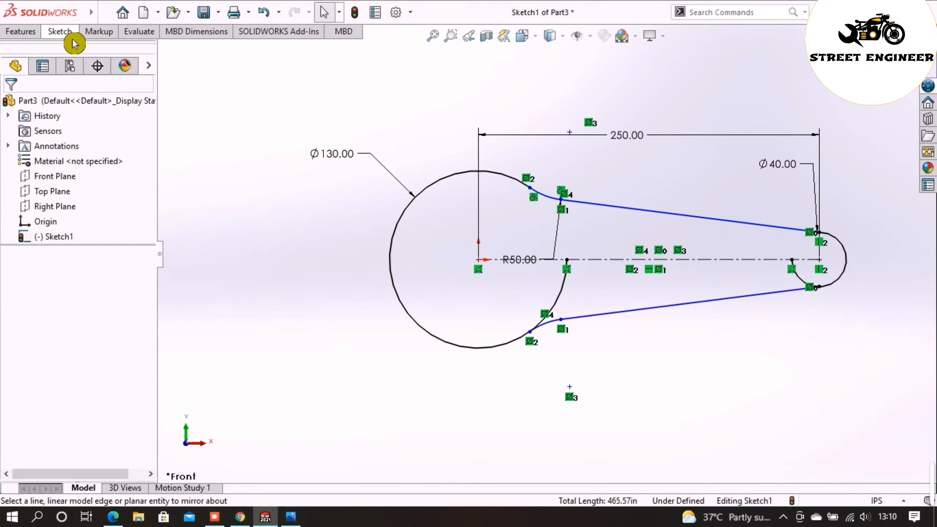
# - Power-trim the large and small arcs' remaining portions lying between the two sloping lines to leave one closed outline
pyautogui.click(59, 31)
pyautogui.click(192, 64)
pyautogui.moveTo(522, 282)
pyautogui.mouseDown()
pyautogui.moveTo(606, 304)
pyautogui.moveTo(801, 289)
pyautogui.moveTo(796, 274)
pyautogui.moveTo(850, 214)
pyautogui.mouseUp()
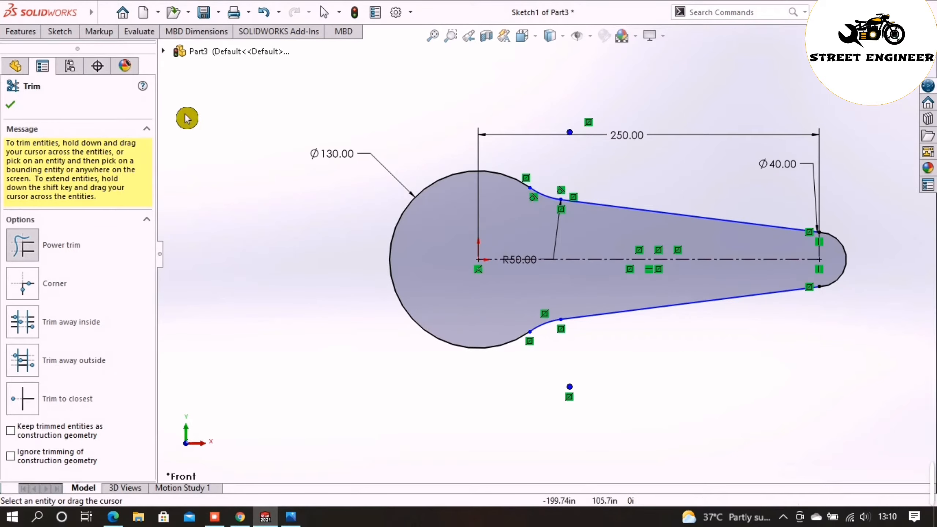
# - Dimension the angle between the two sloping lines as 8 degrees and exit the sketch
pyautogui.click(22, 31)
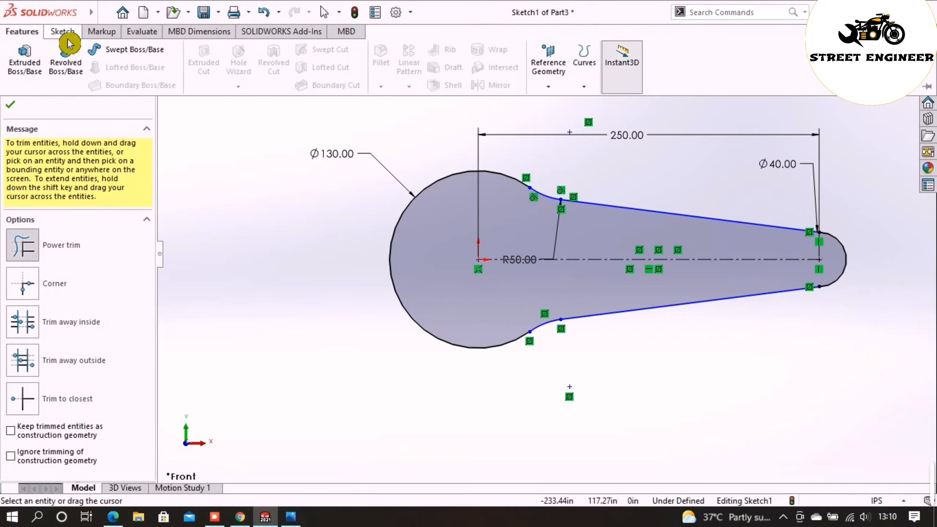
pyautogui.click(66, 33)
pyautogui.click(74, 61)
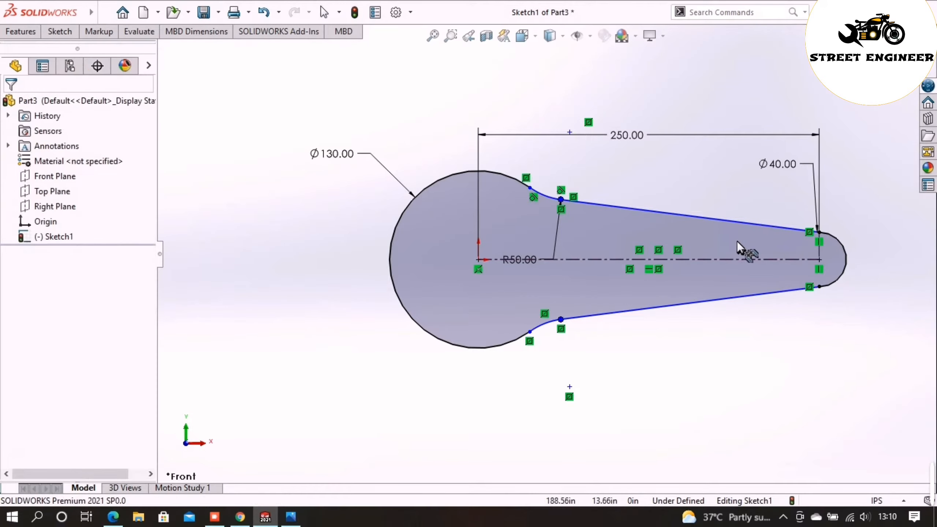
pyautogui.click(741, 232)
pyautogui.click(745, 303)
pyautogui.click(694, 273)
pyautogui.press('Return')
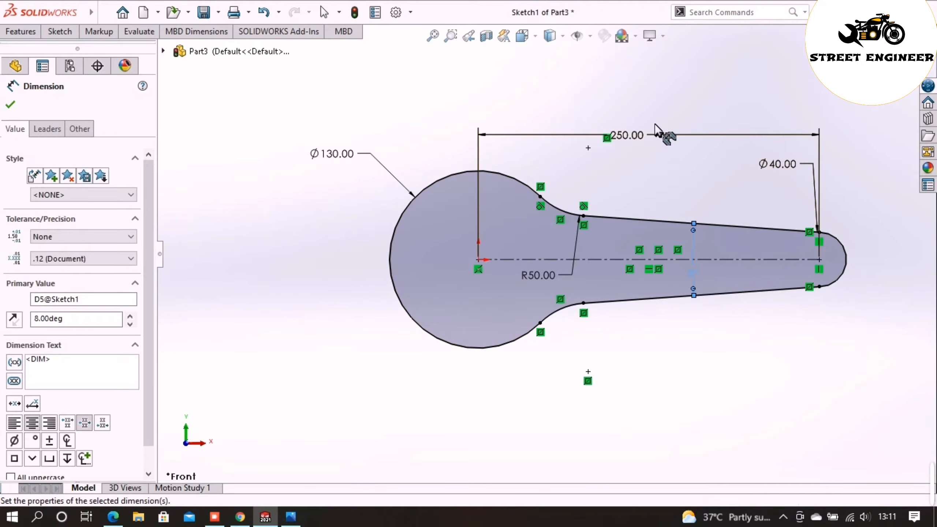
pyautogui.click(889, 56)
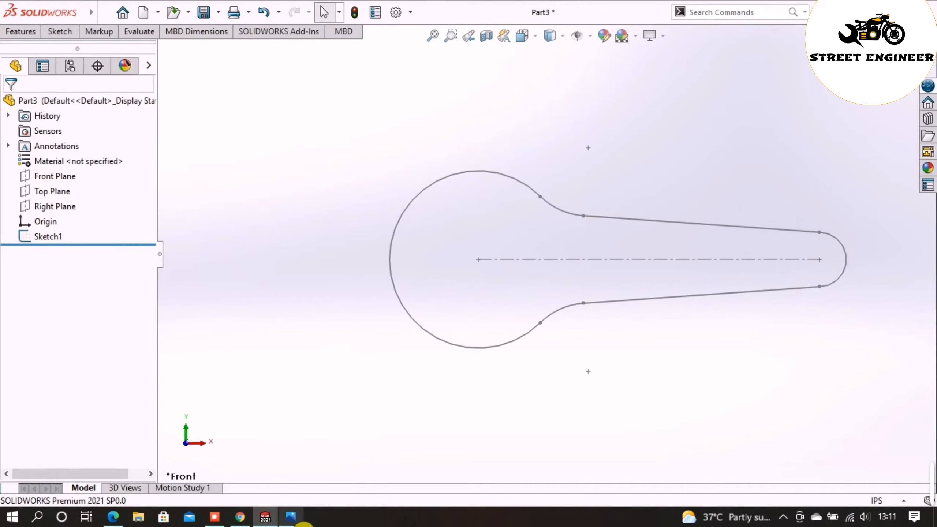
# - Check the base thickness in the reference drawing in Photos, return to SOLIDWORKS and extrude the profile 20 in
pyautogui.click(300, 521)
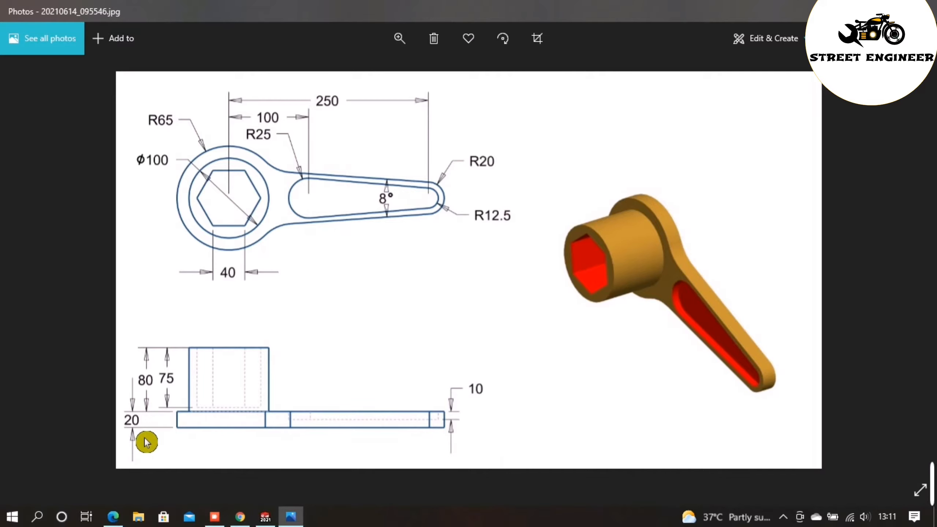
pyautogui.click(295, 521)
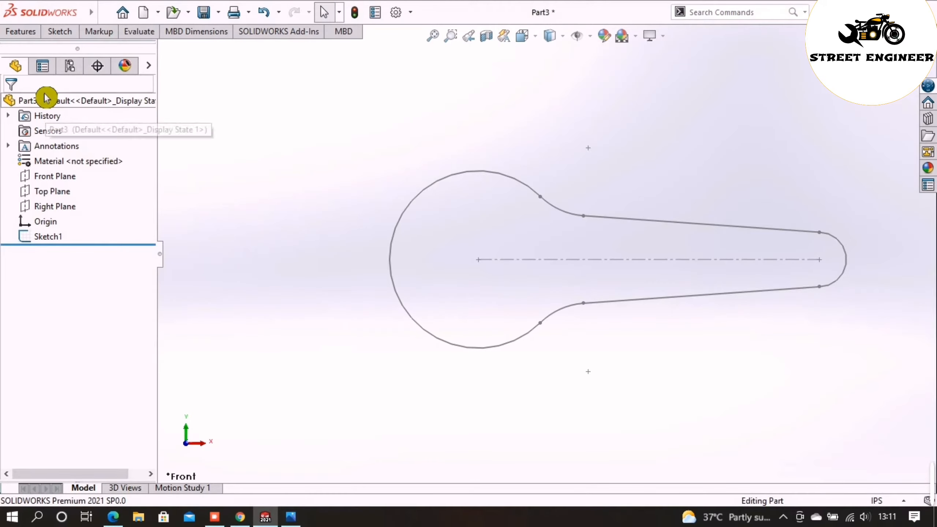
pyautogui.click(26, 33)
pyautogui.click(23, 66)
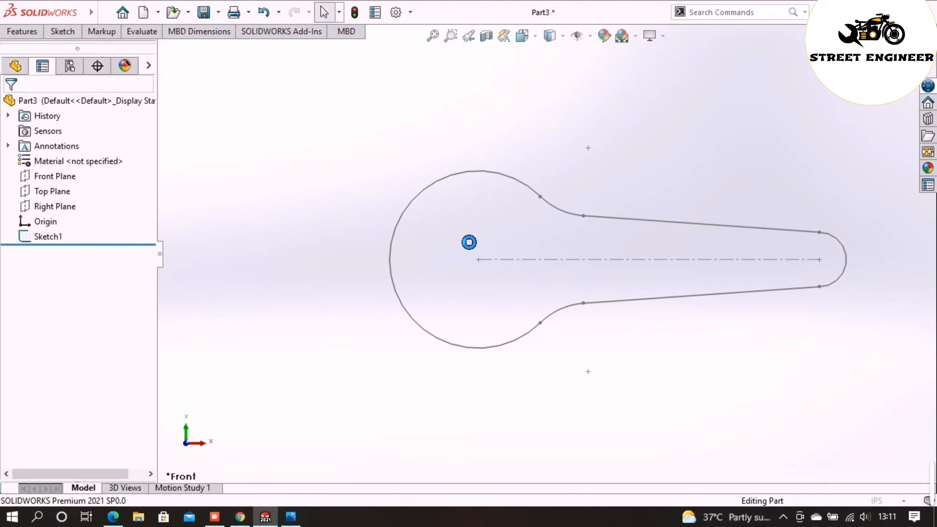
pyautogui.click(484, 172)
pyautogui.click(391, 284)
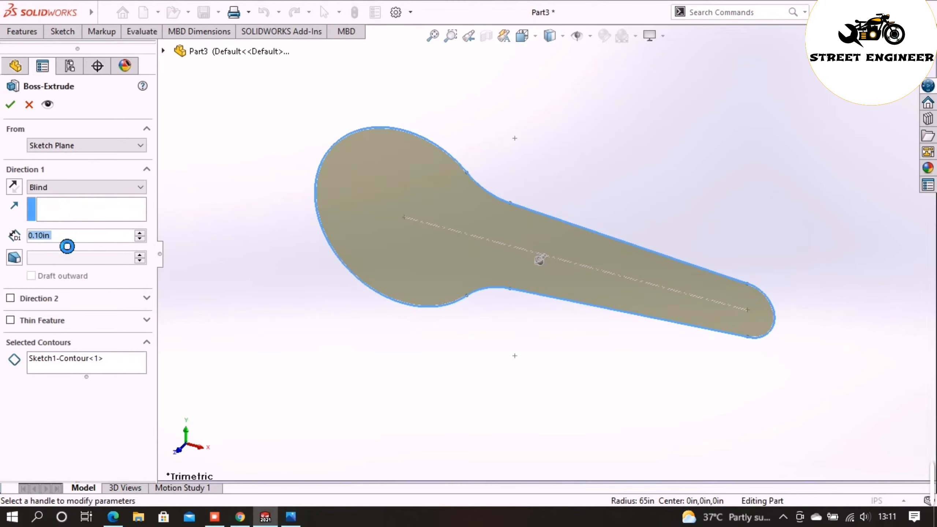
pyautogui.write('20')
pyautogui.press('Return')
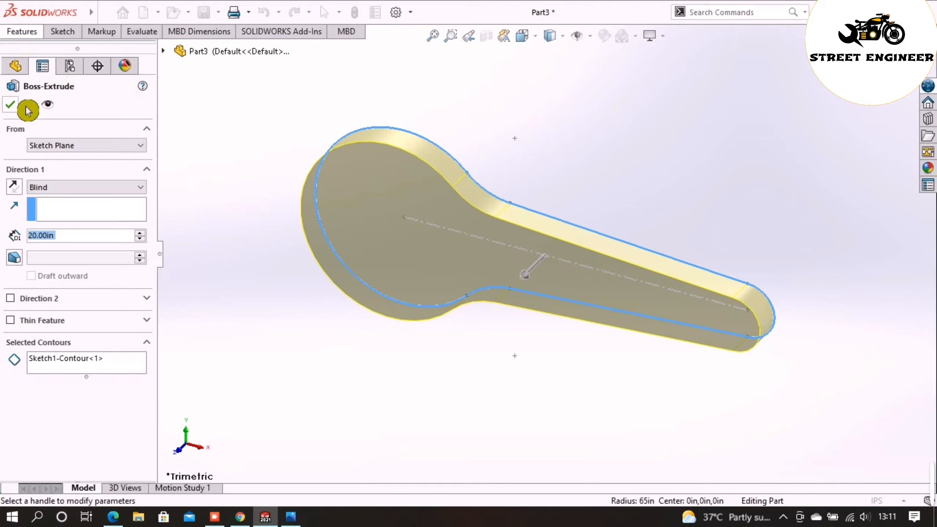
pyautogui.click(10, 105)
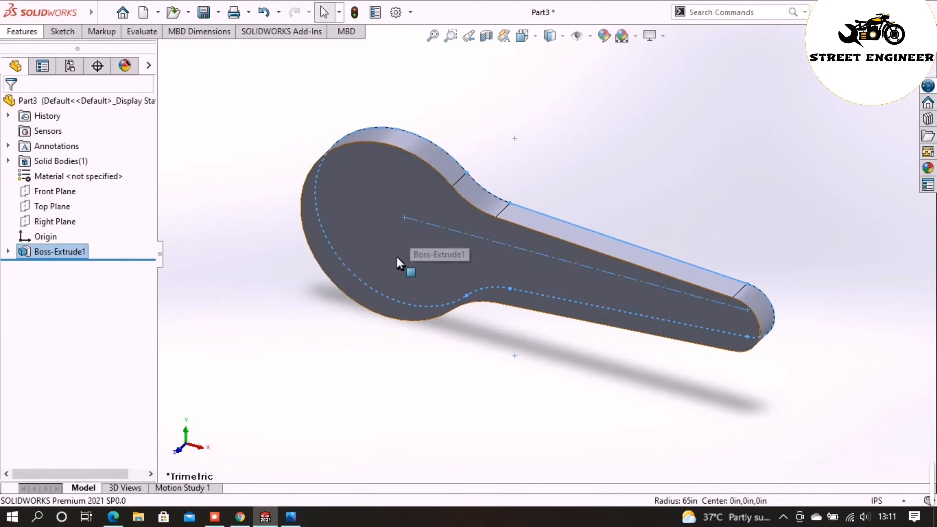
# - Examine the handle pocket's dimensions in the reference drawing in Photos, then return to SOLIDWORKS and show the part in Front view
pyautogui.click(291, 517)
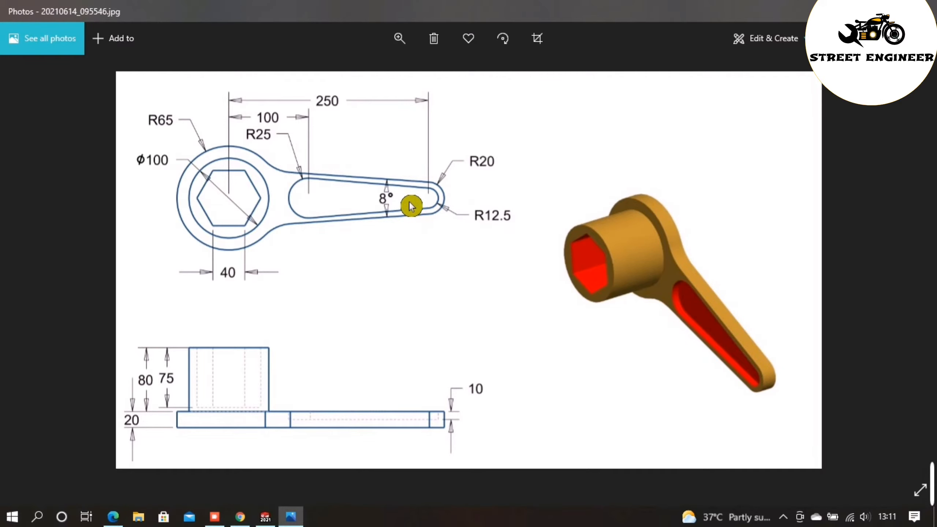
pyautogui.click(266, 518)
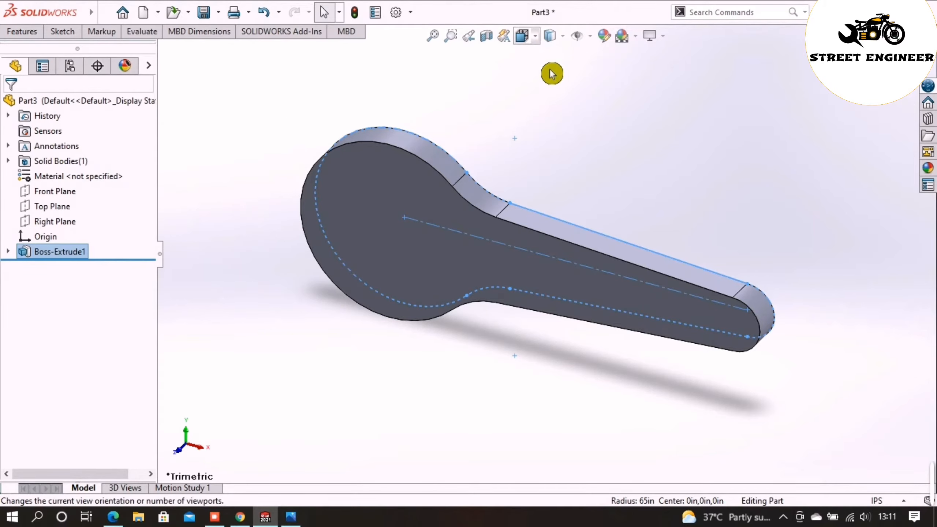
pyautogui.click(522, 36)
pyautogui.click(604, 126)
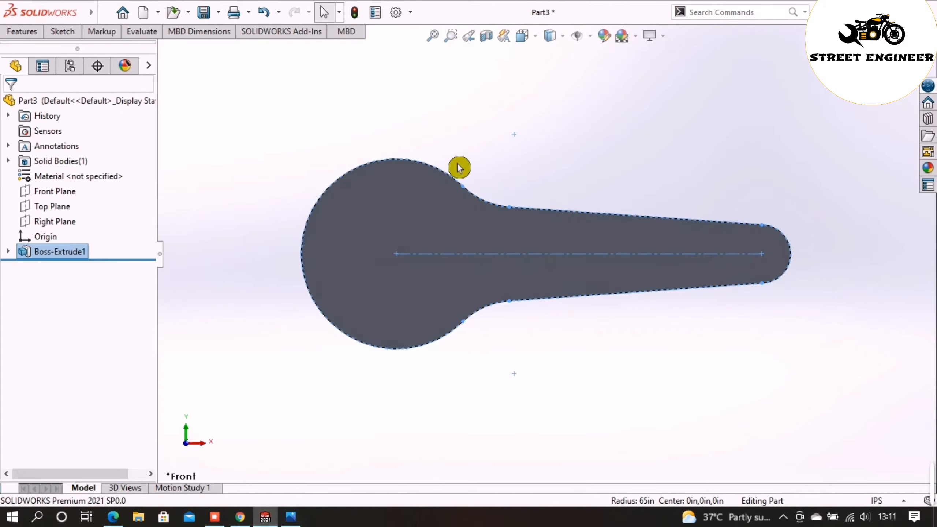
pyautogui.click(59, 32)
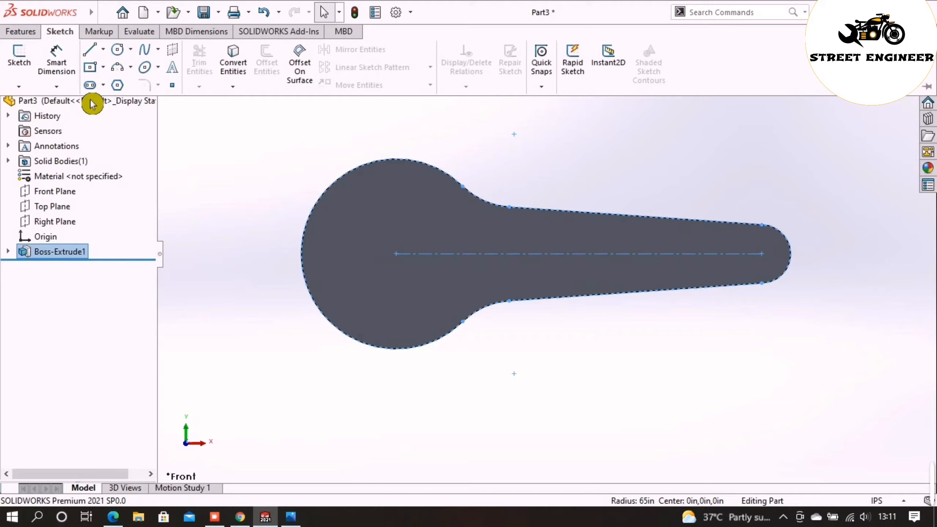
pyautogui.click(124, 63)
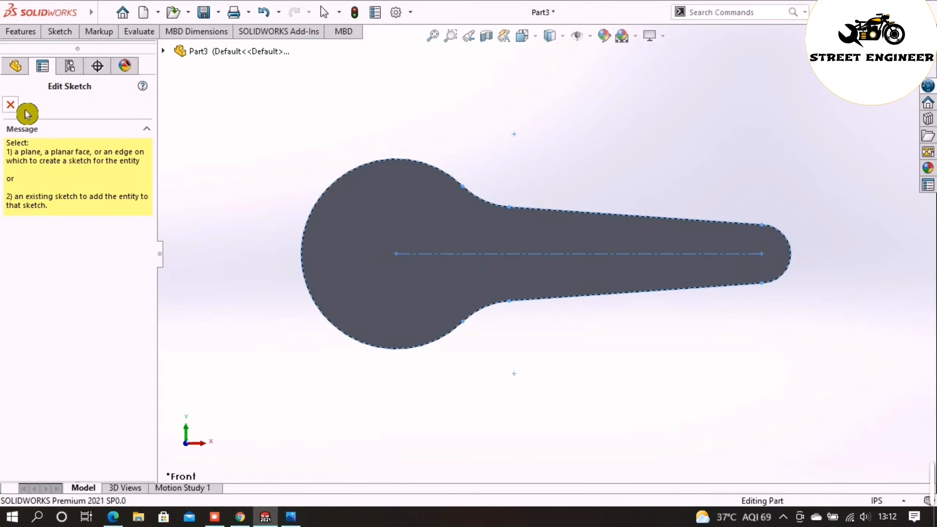
pyautogui.click(10, 105)
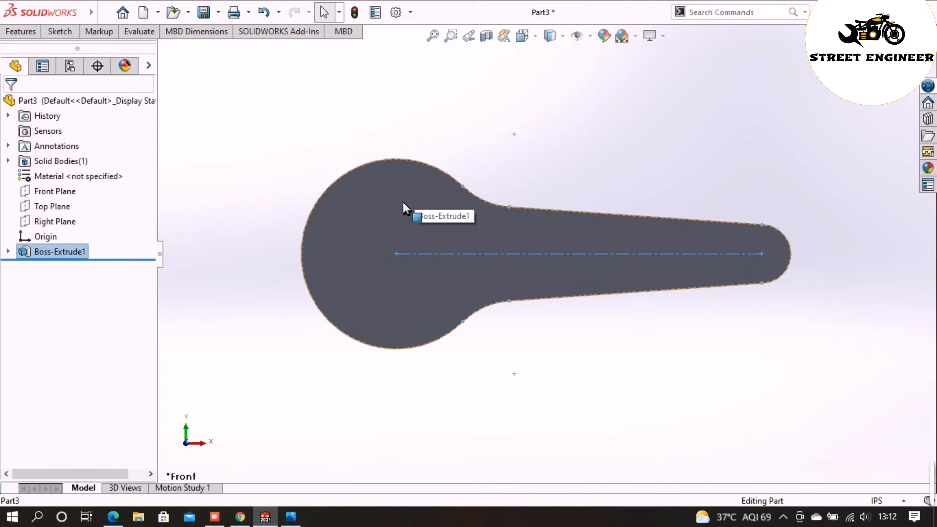
# - Start a new sketch on the front face of the extruded plate
pyautogui.click(403, 201)
pyautogui.click(517, 220)
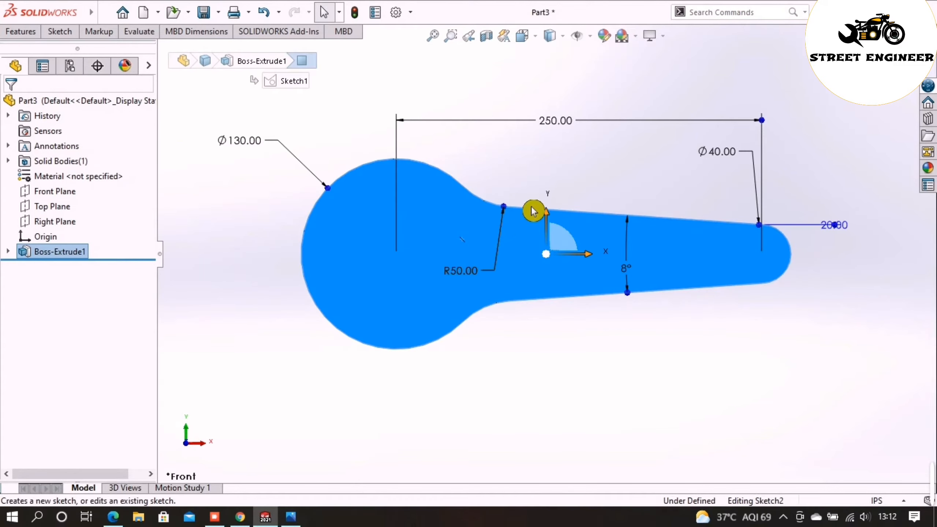
pyautogui.click(523, 199)
# - Draw a circle of about 10 in radius at the small end's centre and one of about 20 in radius level with the origin, about 98 in away
pyautogui.click(60, 31)
pyautogui.click(119, 50)
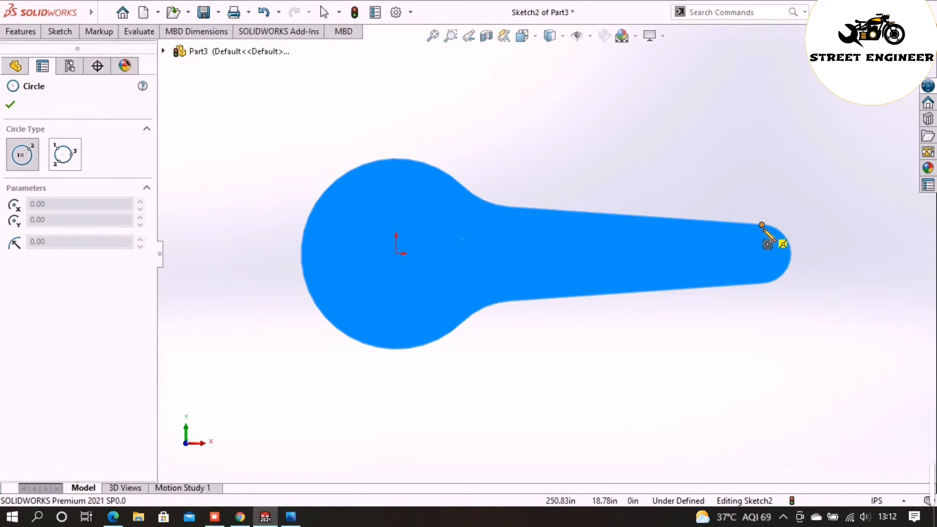
pyautogui.click(762, 253)
pyautogui.click(777, 254)
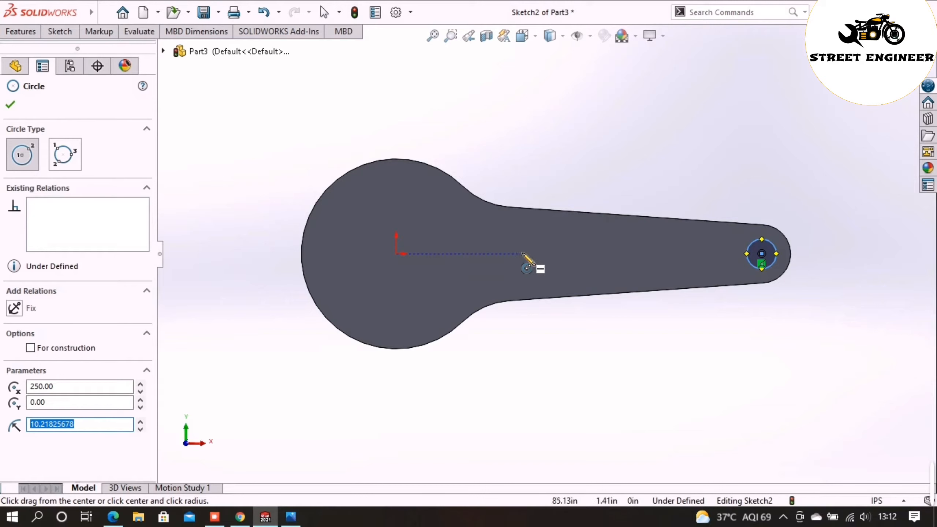
pyautogui.click(541, 253)
pyautogui.click(568, 241)
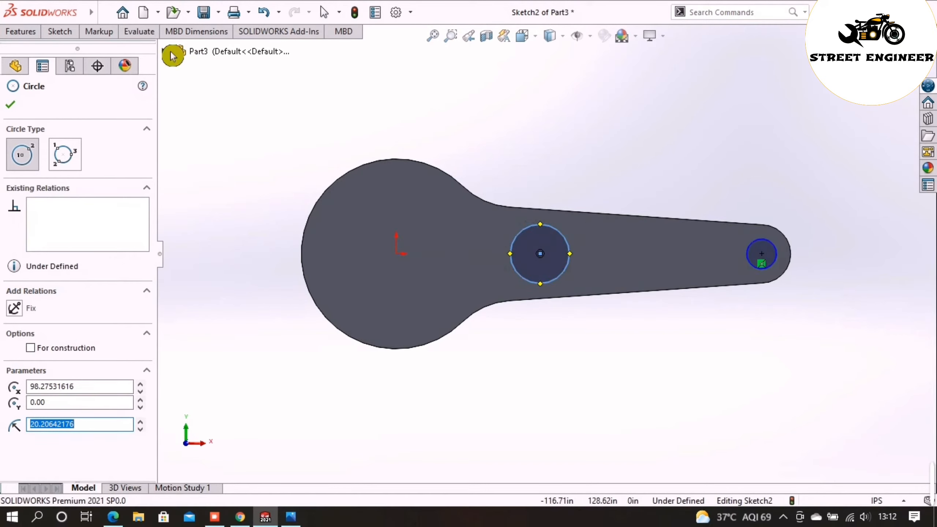
# - Dimension the distance between the origin and the larger circle's centre as 100 in
pyautogui.click(67, 38)
pyautogui.click(62, 64)
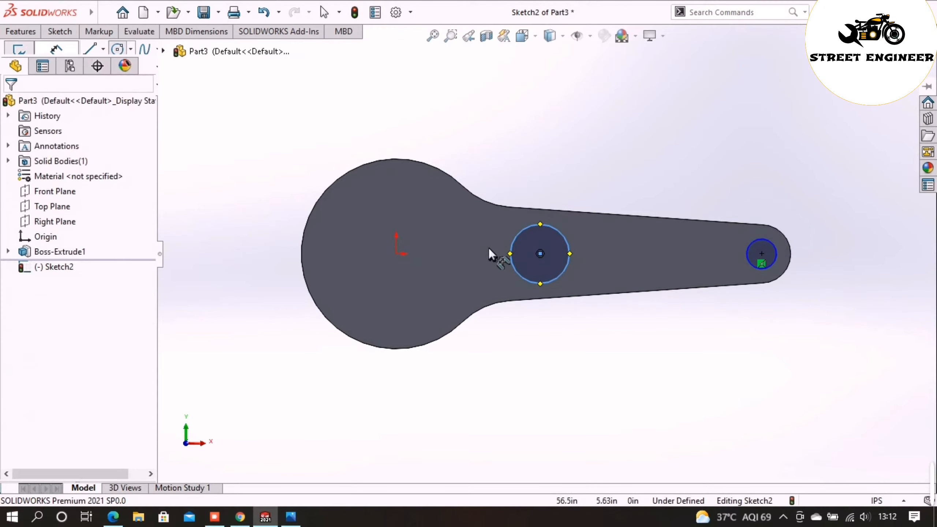
pyautogui.click(540, 253)
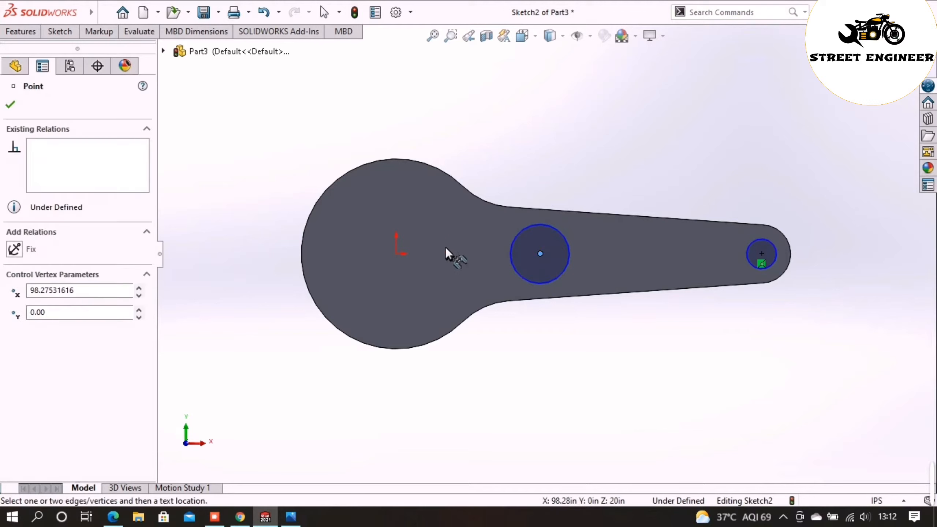
pyautogui.click(396, 254)
pyautogui.click(463, 387)
pyautogui.write('100')
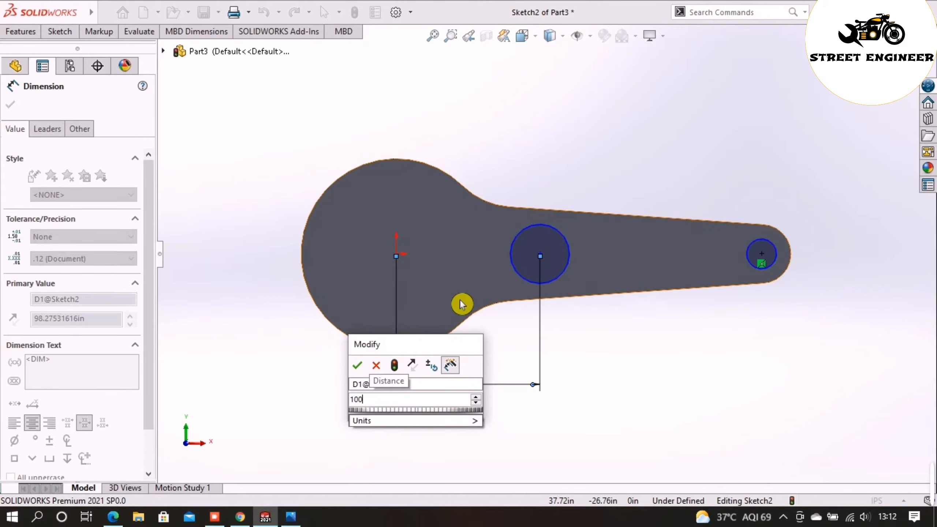
pyautogui.press('Return')
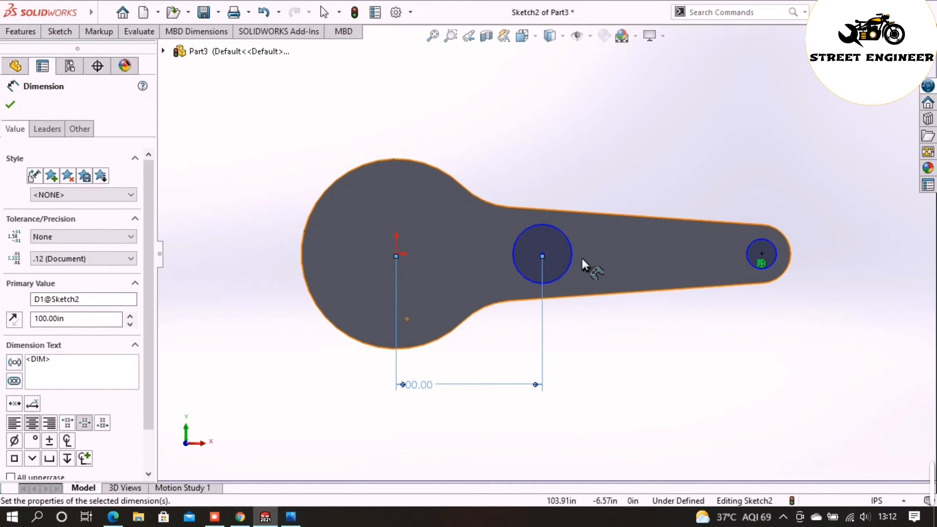
# - Dimension the larger circle's diameter as 50 in
pyautogui.click(542, 224)
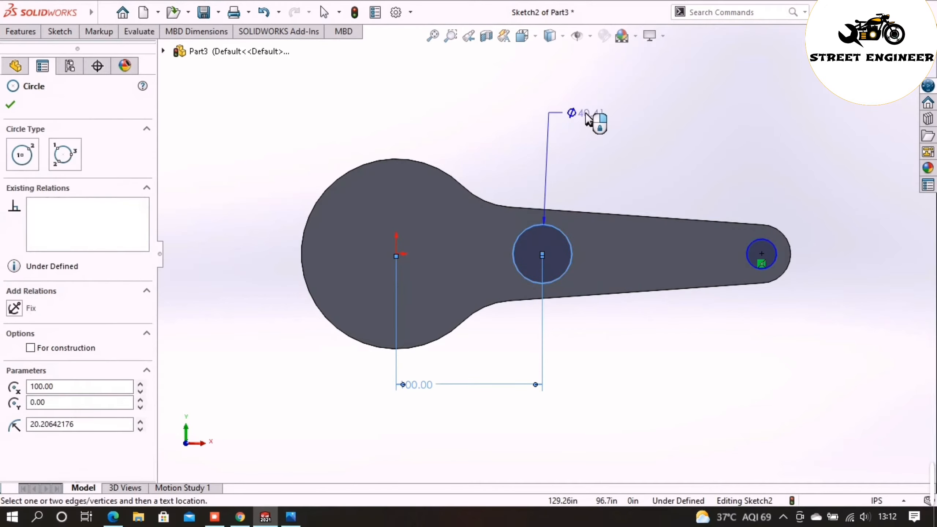
pyautogui.click(669, 105)
pyautogui.write('50')
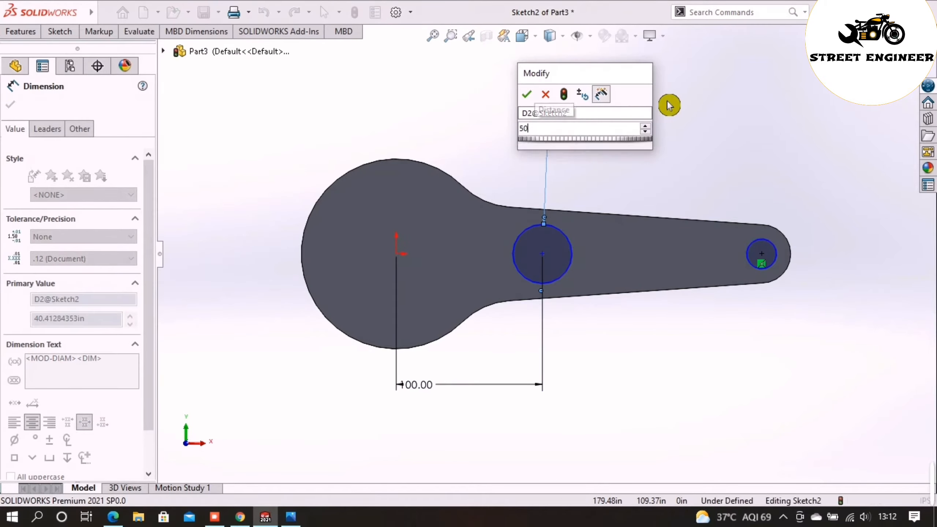
pyautogui.press('Return')
# - Dimension the small circle's diameter at the plate's narrow end as 25 in
pyautogui.click(754, 242)
pyautogui.click(781, 126)
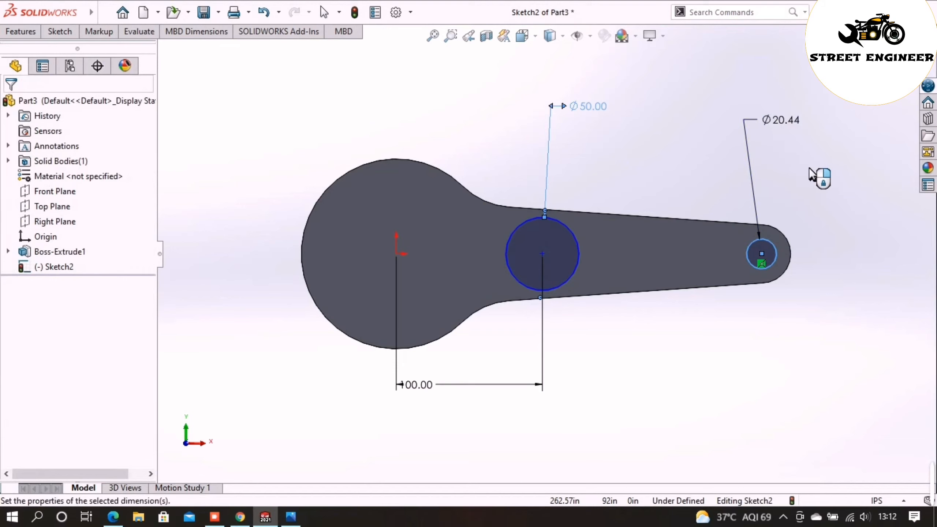
pyautogui.write('25')
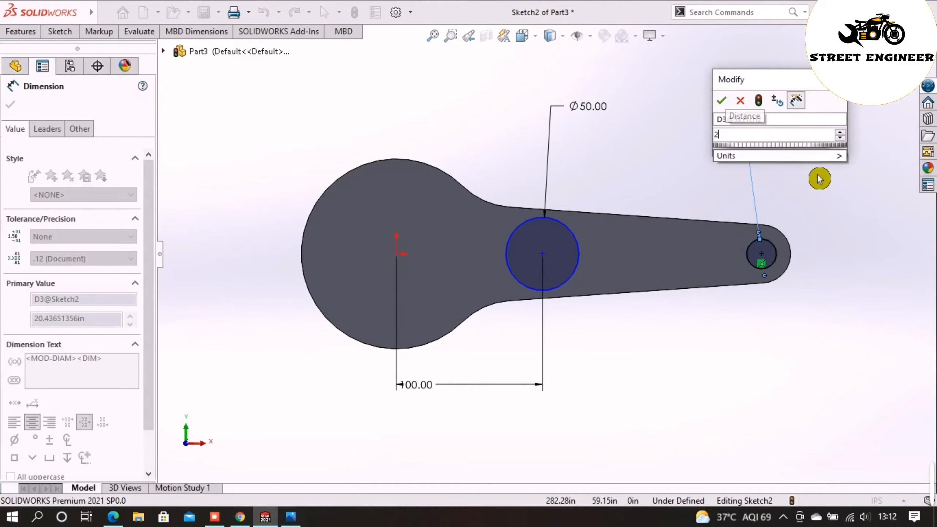
pyautogui.press('Return')
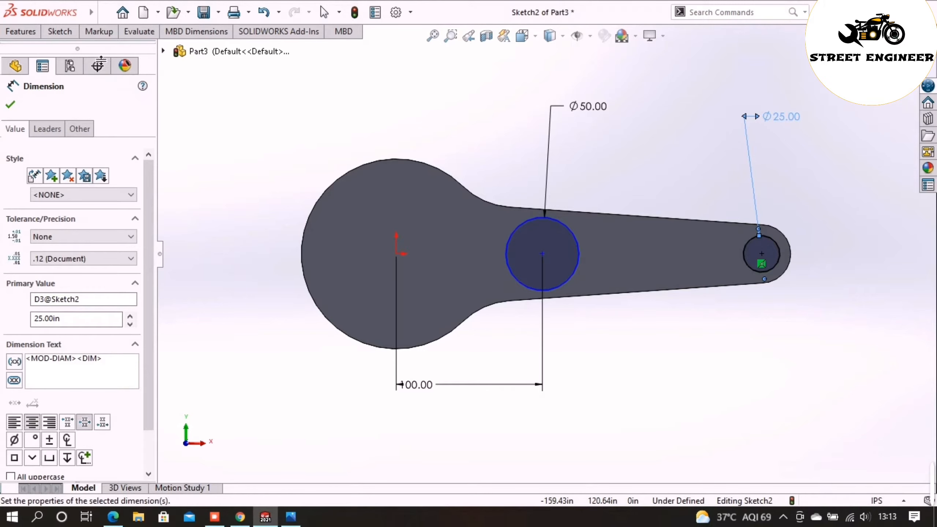
# - Draw a line joining the top point of the 25 in circle to the top point of the 50 in circle
pyautogui.click(68, 33)
pyautogui.click(93, 57)
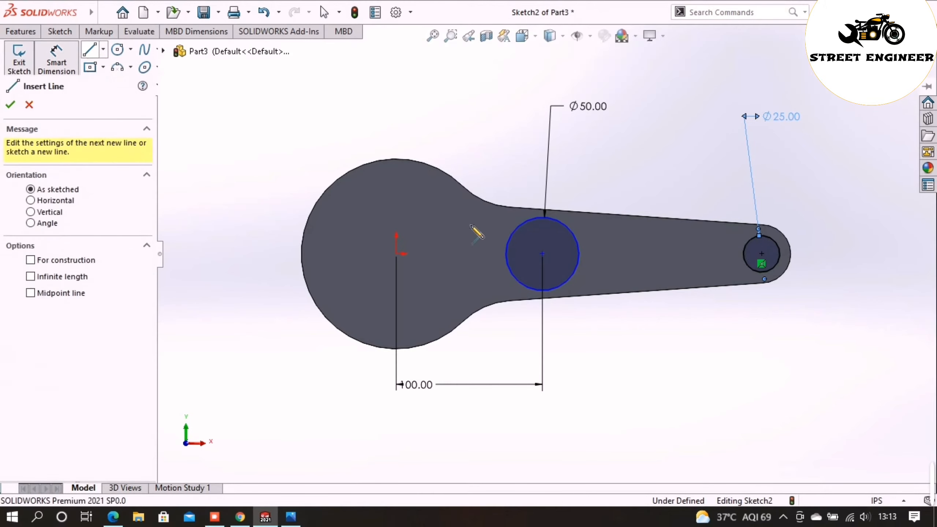
pyautogui.click(760, 235)
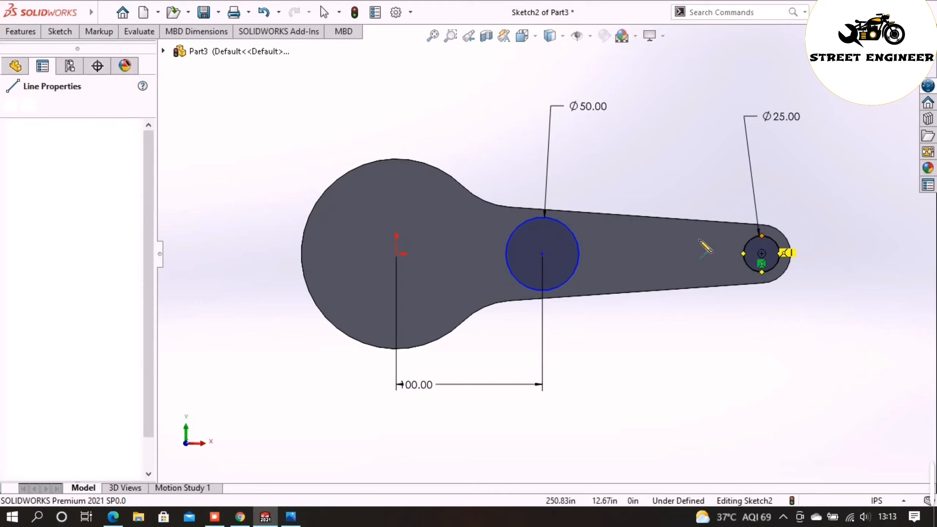
pyautogui.click(543, 218)
pyautogui.press('Escape')
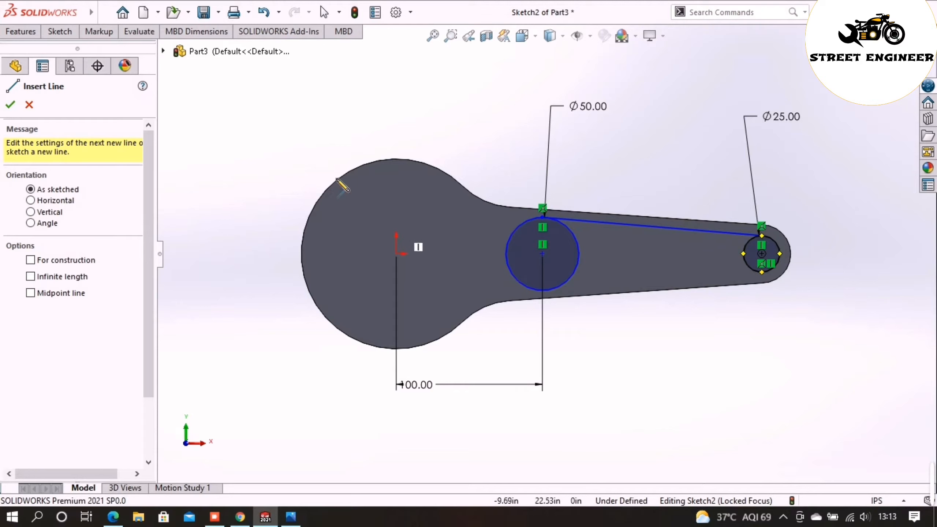
# - Draw a horizontal centerline between the centres of the 50 in and 25 in circles
pyautogui.click(70, 33)
pyautogui.click(103, 49)
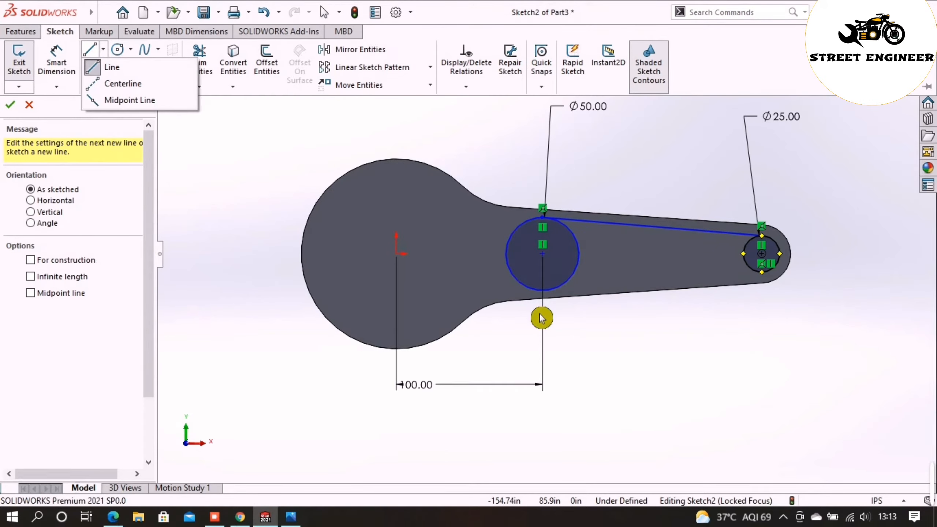
pyautogui.click(123, 84)
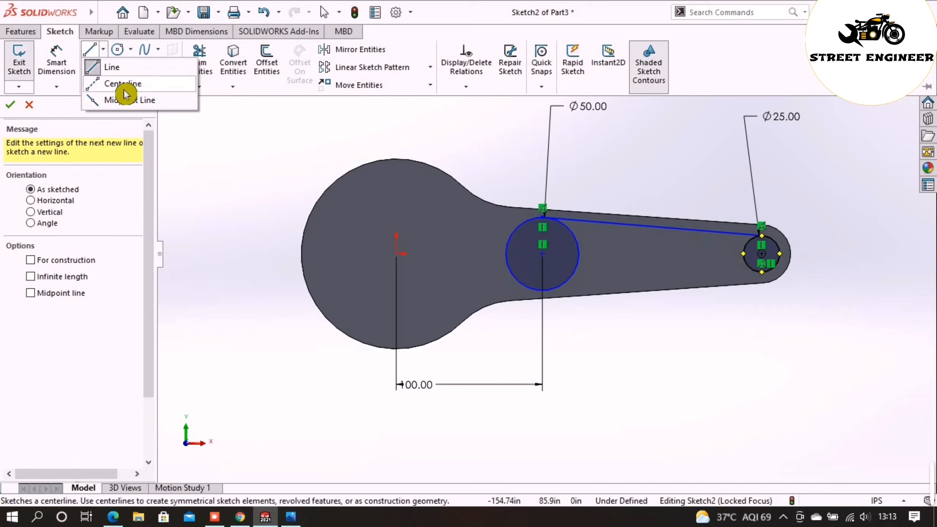
pyautogui.click(542, 254)
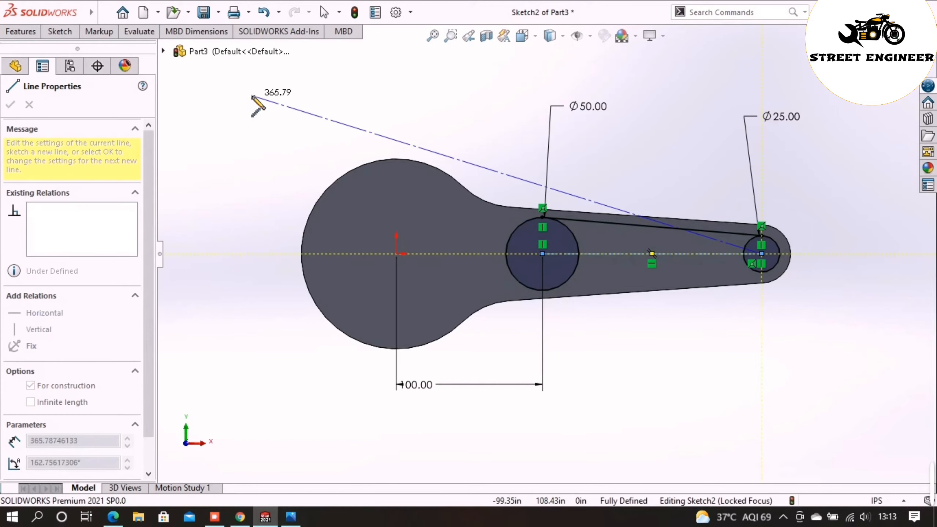
pyautogui.press('Escape')
# - Mirror the upper sloping line about the centerline to form the pocket's lower edge
pyautogui.click(59, 31)
pyautogui.click(360, 49)
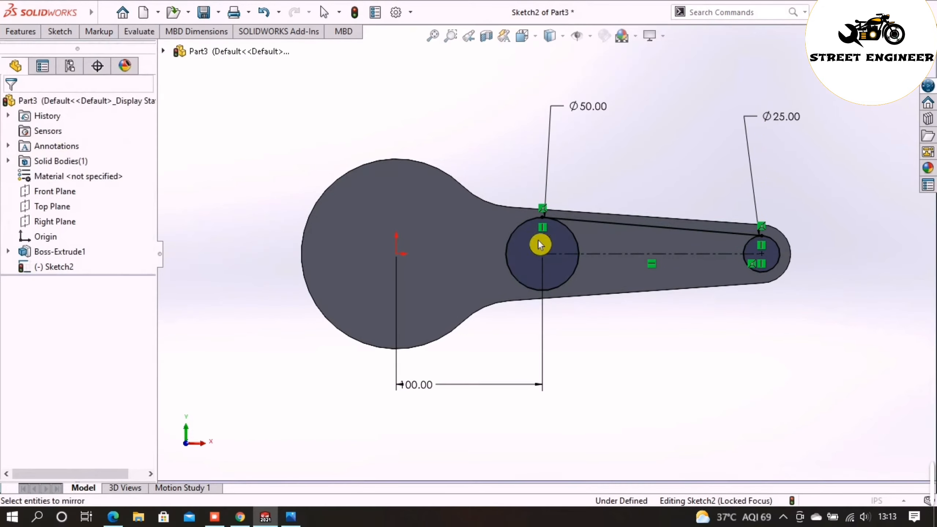
pyautogui.click(587, 221)
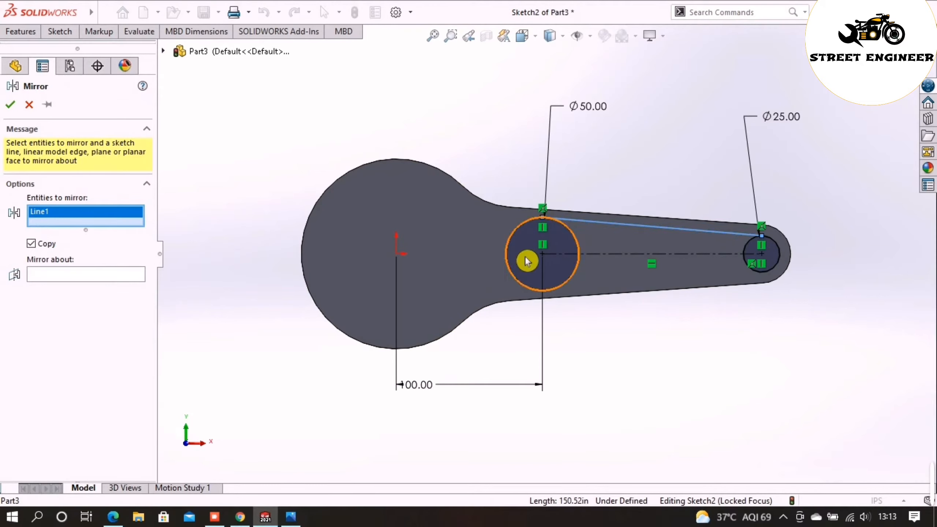
pyautogui.click(97, 275)
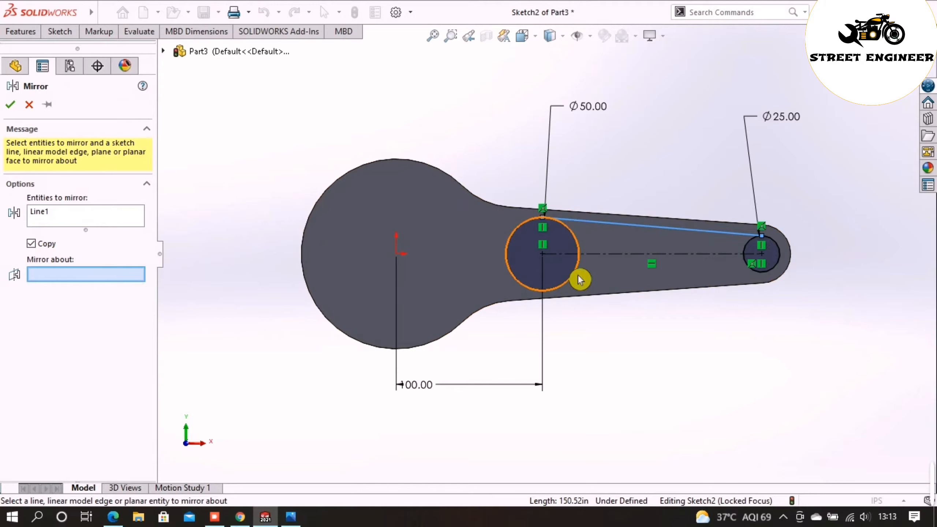
pyautogui.click(604, 254)
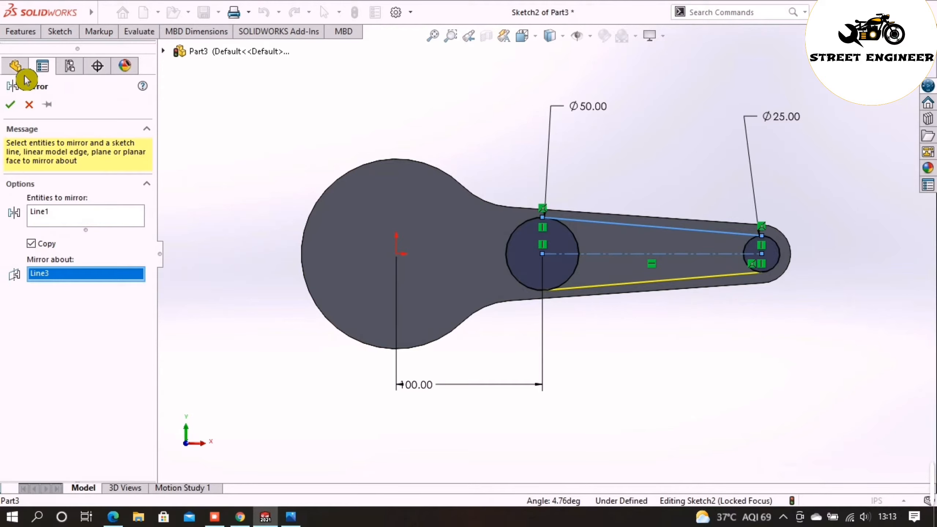
pyautogui.click(23, 108)
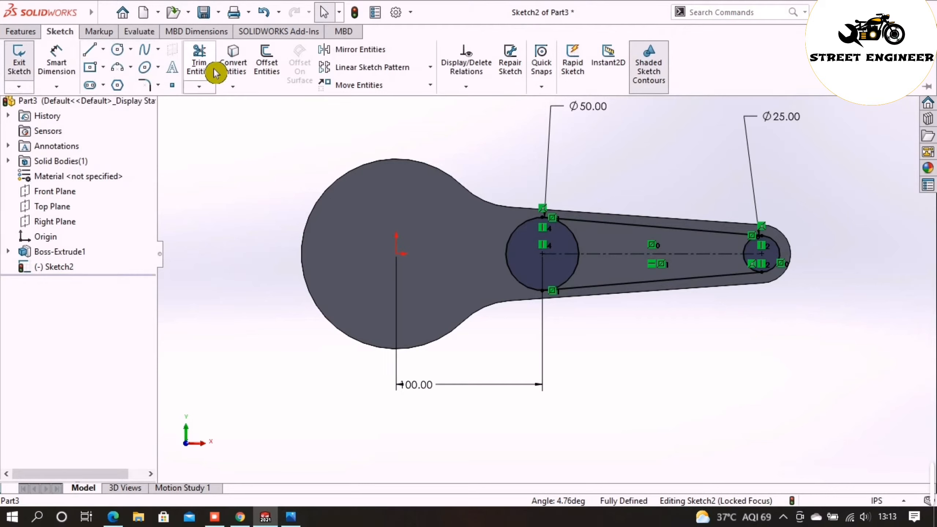
# - Power trim the inner arcs of both circles to leave a closed tapered pocket outline, and exit the sketch
pyautogui.click(215, 73)
pyautogui.moveTo(565, 287)
pyautogui.mouseDown()
pyautogui.moveTo(596, 274)
pyautogui.moveTo(577, 254)
pyautogui.moveTo(673, 312)
pyautogui.moveTo(730, 270)
pyautogui.moveTo(765, 267)
pyautogui.moveTo(727, 254)
pyautogui.moveTo(759, 253)
pyautogui.mouseUp()
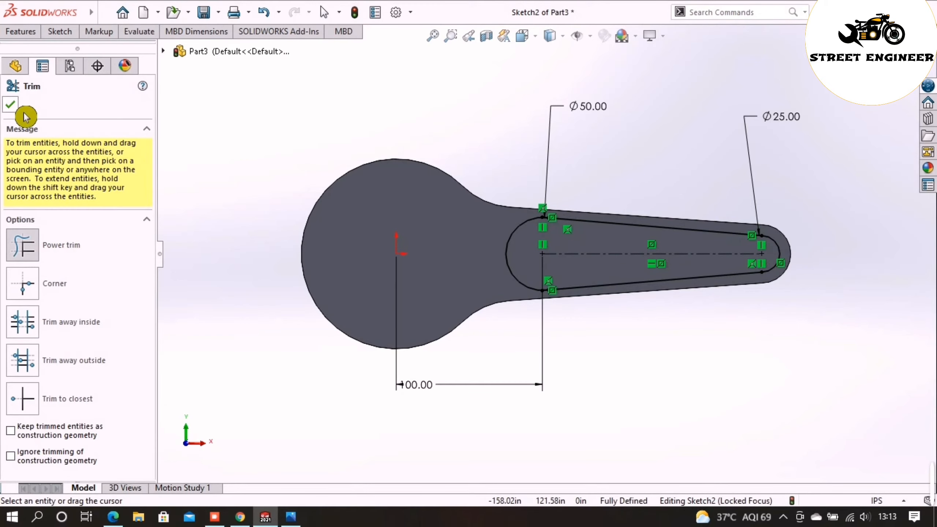
pyautogui.click(10, 104)
pyautogui.click(874, 112)
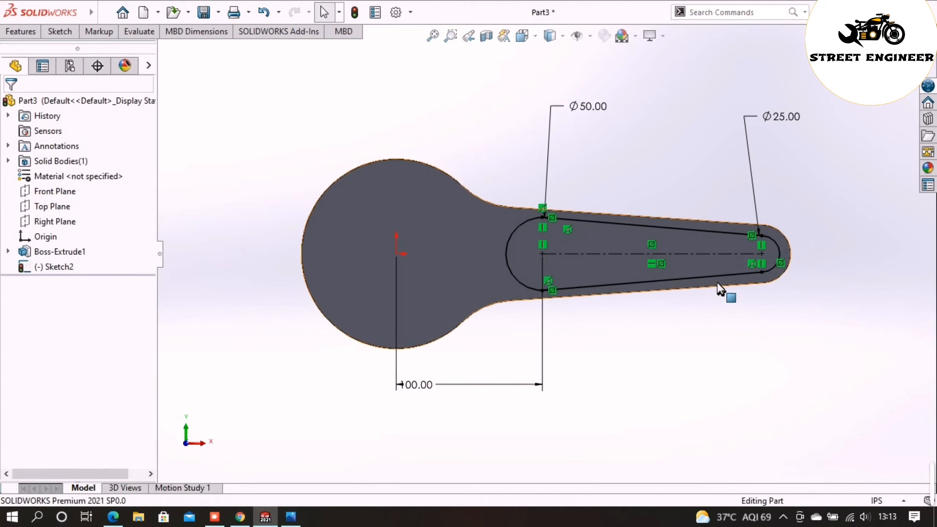
# - Check the pocket depth in the reference drawing and cut the tapered outline 10 in deep with Extruded Cut, with Thin Feature turned off
pyautogui.click(29, 32)
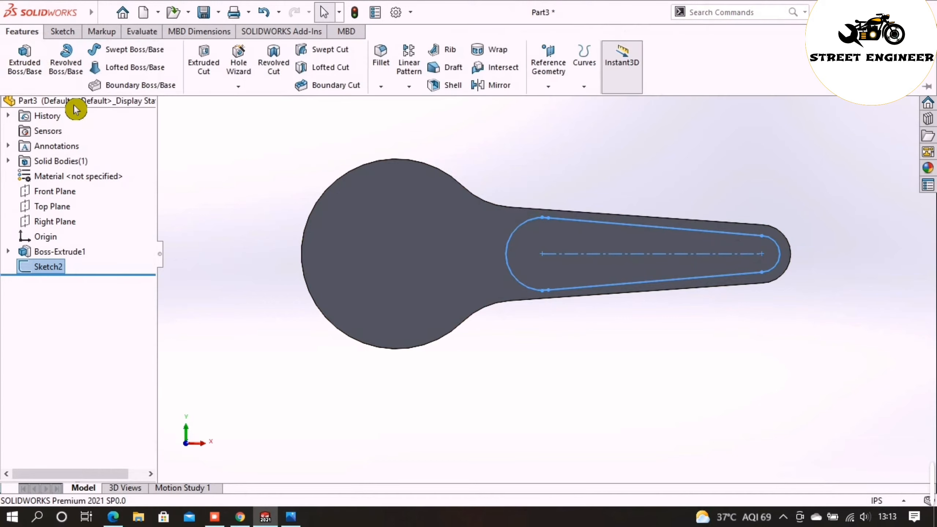
pyautogui.click(291, 518)
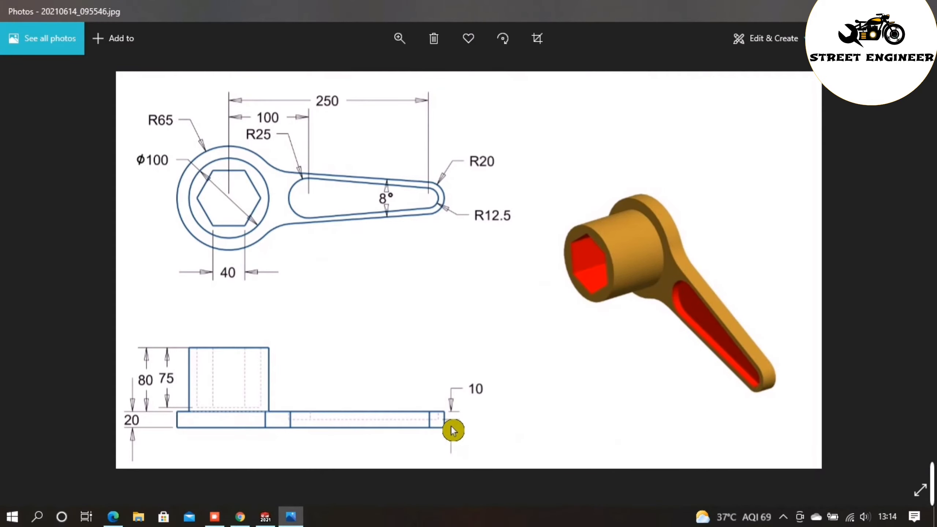
pyautogui.click(290, 520)
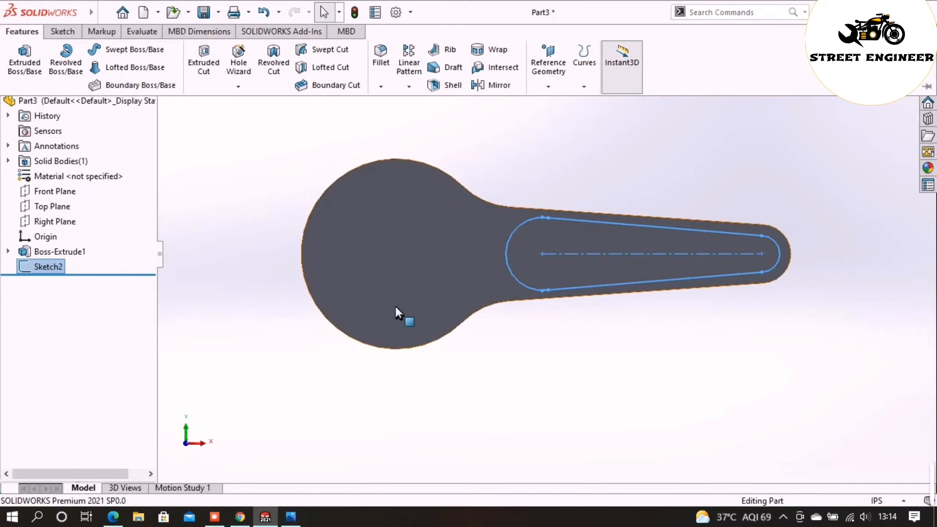
pyautogui.click(203, 80)
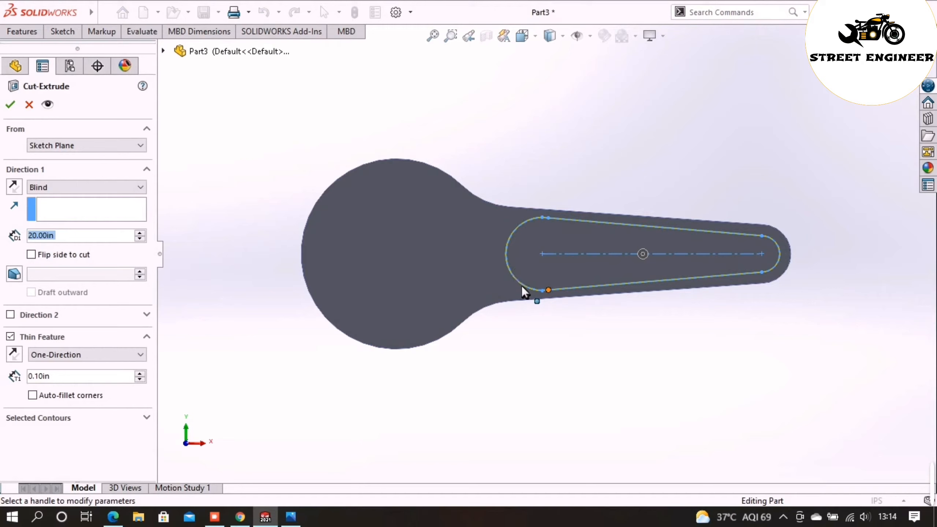
pyautogui.click(82, 247)
pyautogui.write('10')
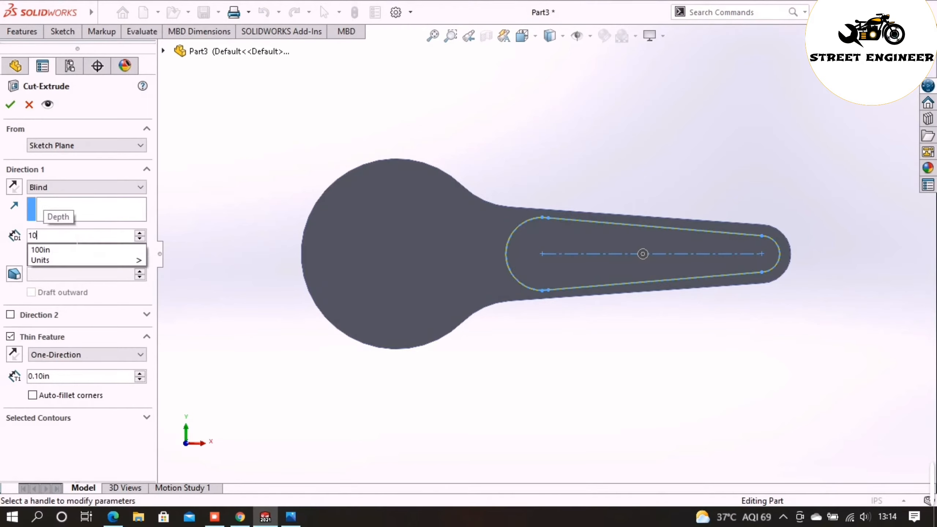
pyautogui.press('Return')
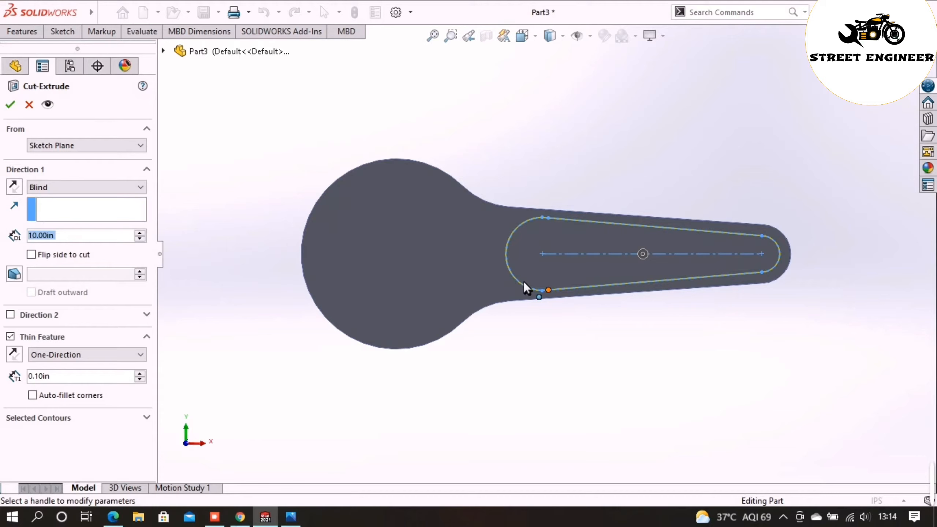
pyautogui.moveTo(659, 391)
pyautogui.mouseDown(button='middle')
pyautogui.moveTo(642, 356)
pyautogui.moveTo(568, 308)
pyautogui.moveTo(523, 302)
pyautogui.mouseUp(button='middle')
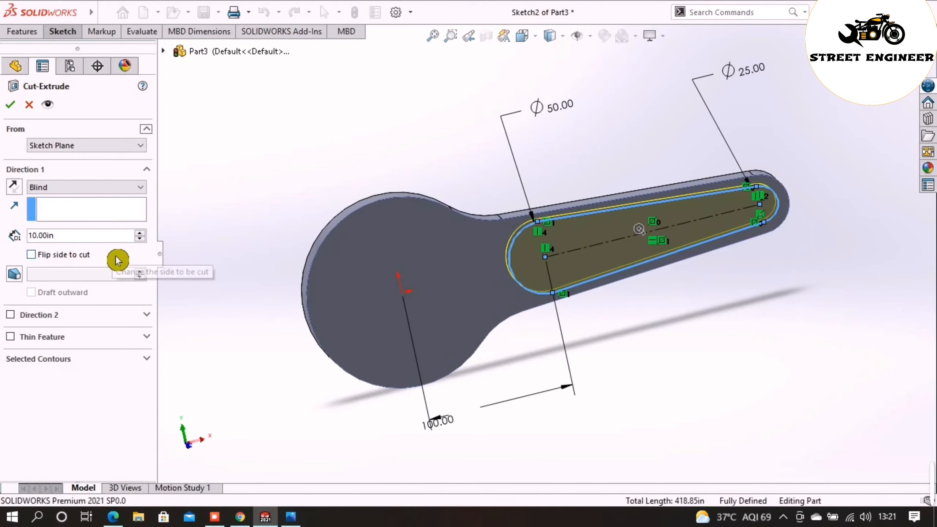
pyautogui.press('Return')
# - Examine the cut pocket and the cylindrical boss's dimensions in the reference drawing in Photos, and return to the part's front view
pyautogui.moveTo(563, 431); pyautogui.dragTo(464, 261, button='middle')
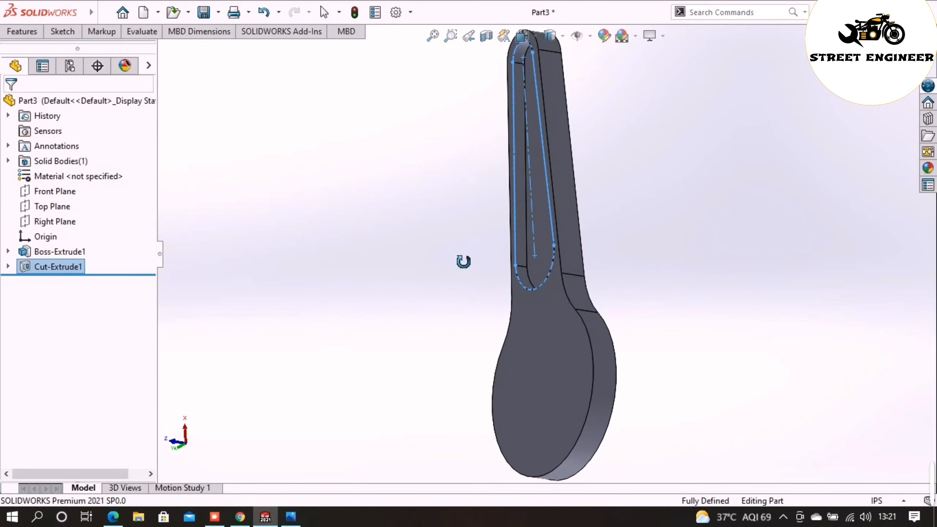
pyautogui.click(449, 38)
pyautogui.click(528, 37)
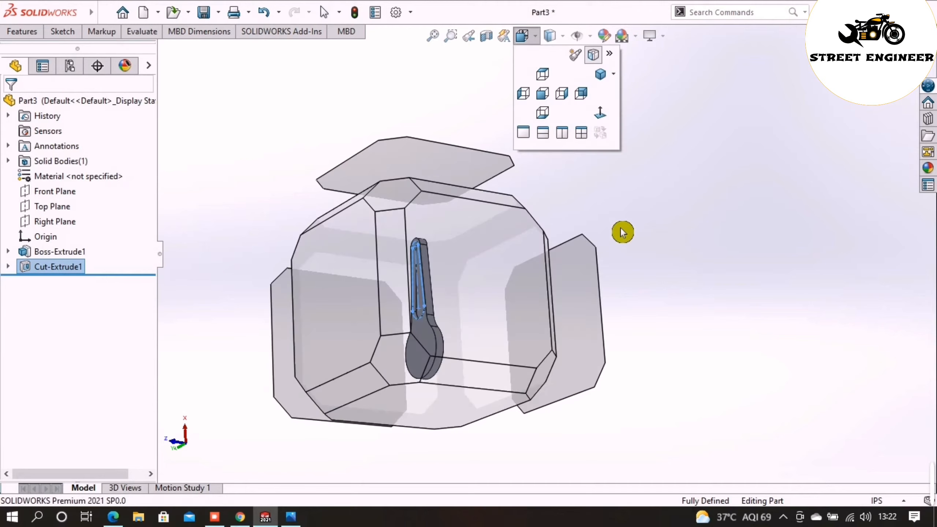
pyautogui.click(600, 113)
pyautogui.click(320, 445)
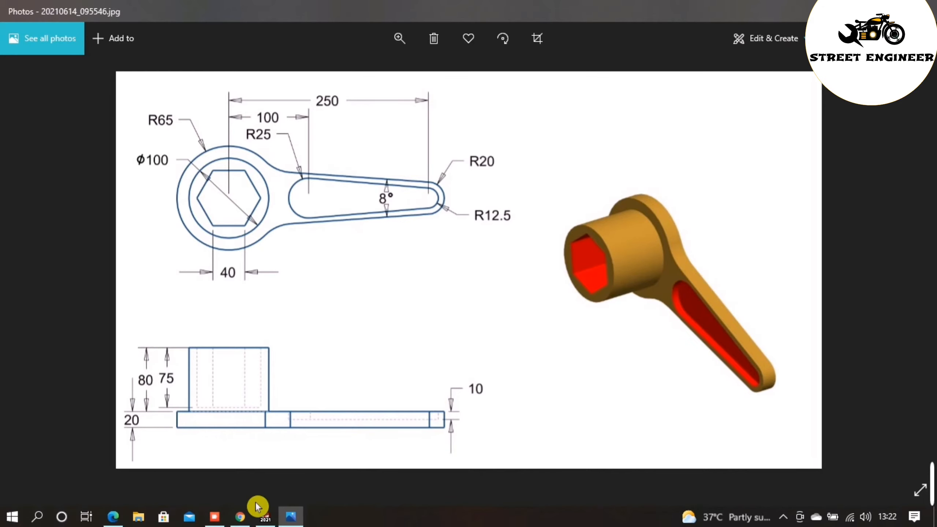
pyautogui.hotkey('alt', 'Tab')
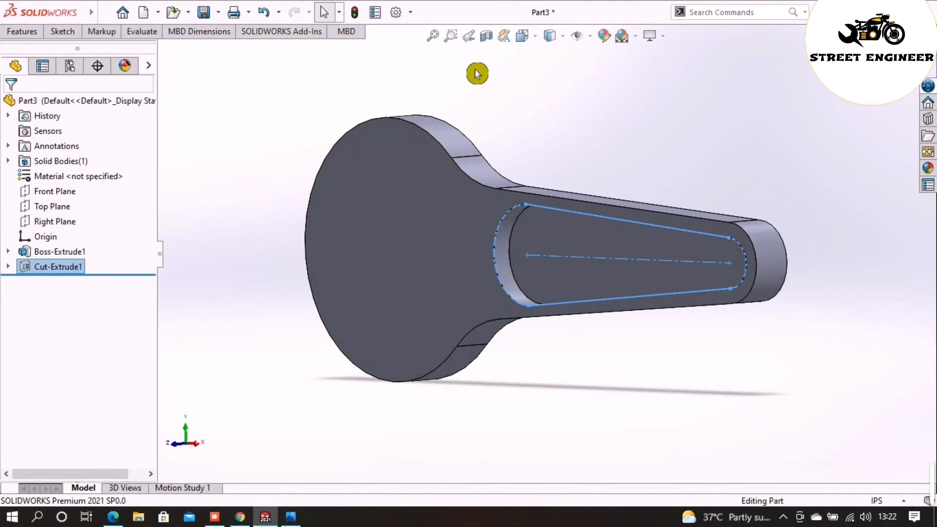
pyautogui.click(549, 35)
pyautogui.click(612, 125)
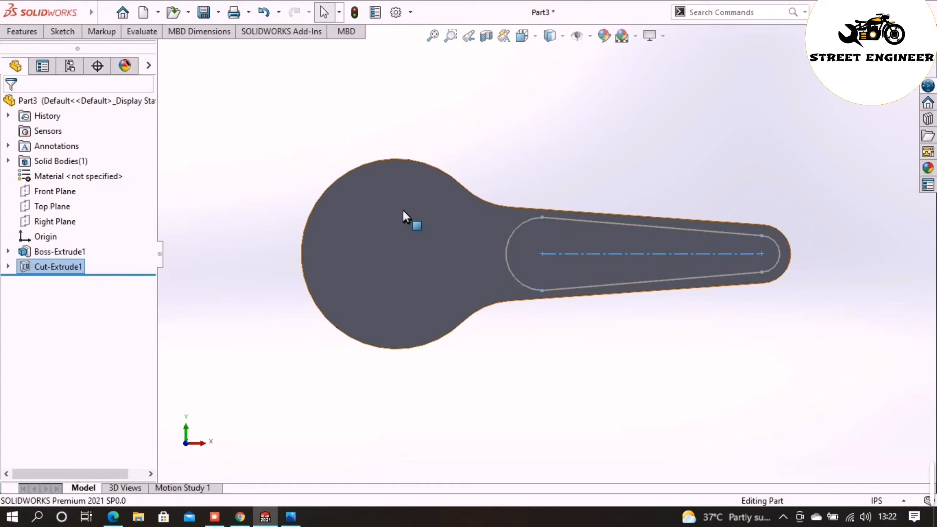
# - Start a sketch on the plate's front face and draw a circle of about 51 in radius centred on the origin
pyautogui.click(354, 260)
pyautogui.click(445, 229)
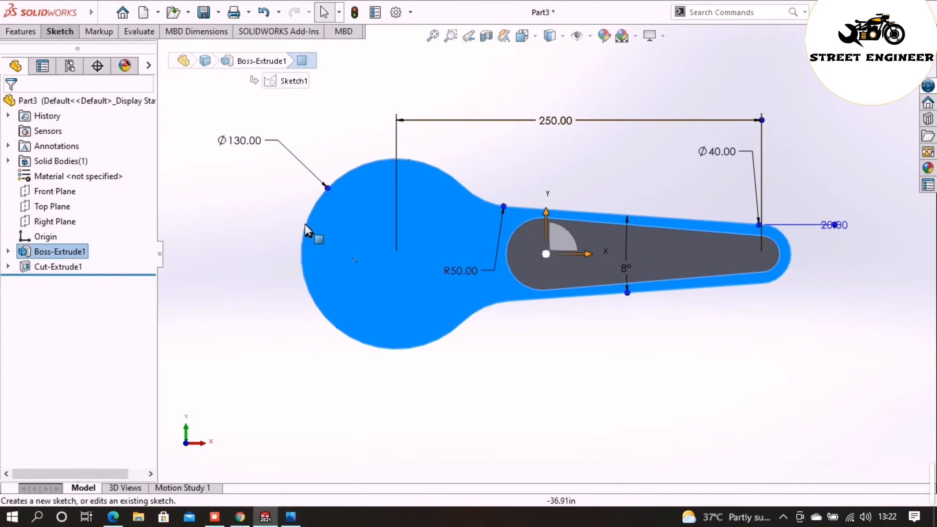
pyautogui.click(59, 32)
pyautogui.click(130, 62)
pyautogui.moveTo(395, 253); pyautogui.dragTo(449, 200)
# - Dimension the origin-centred circle's diameter as 100 in and exit the sketch
pyautogui.click(63, 37)
pyautogui.click(79, 67)
pyautogui.click(330, 219)
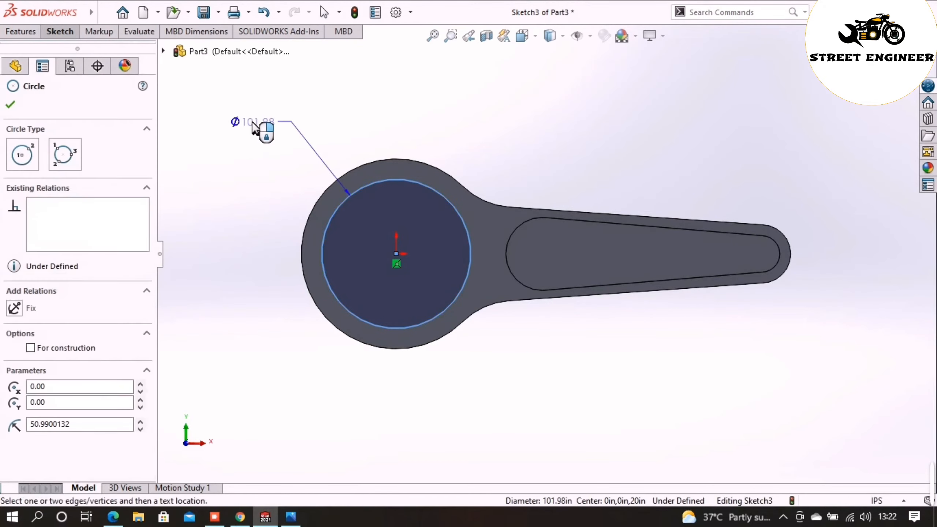
pyautogui.click(230, 191)
pyautogui.write('100')
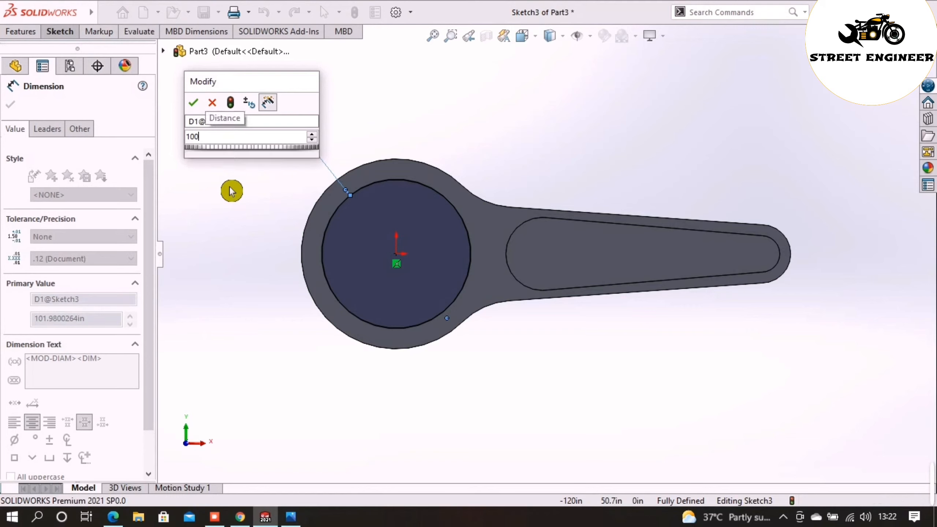
pyautogui.press('Return')
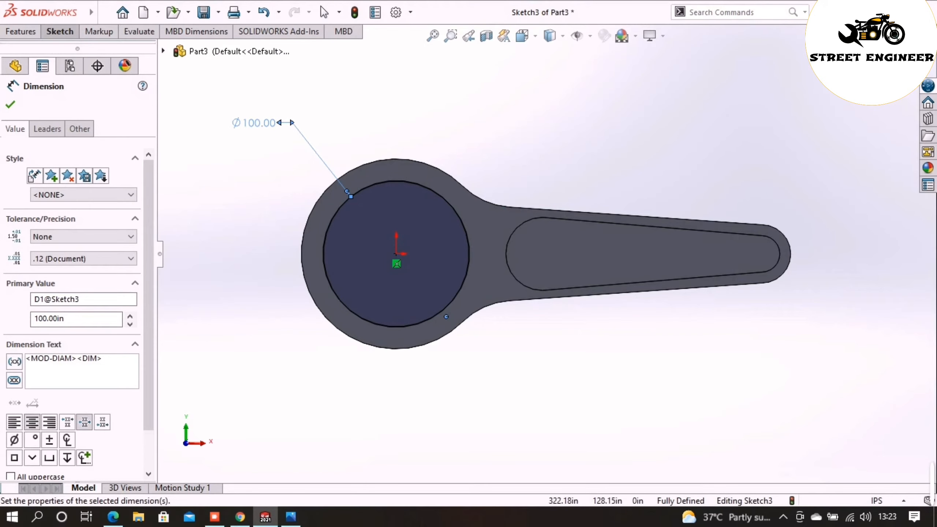
pyautogui.click(896, 55)
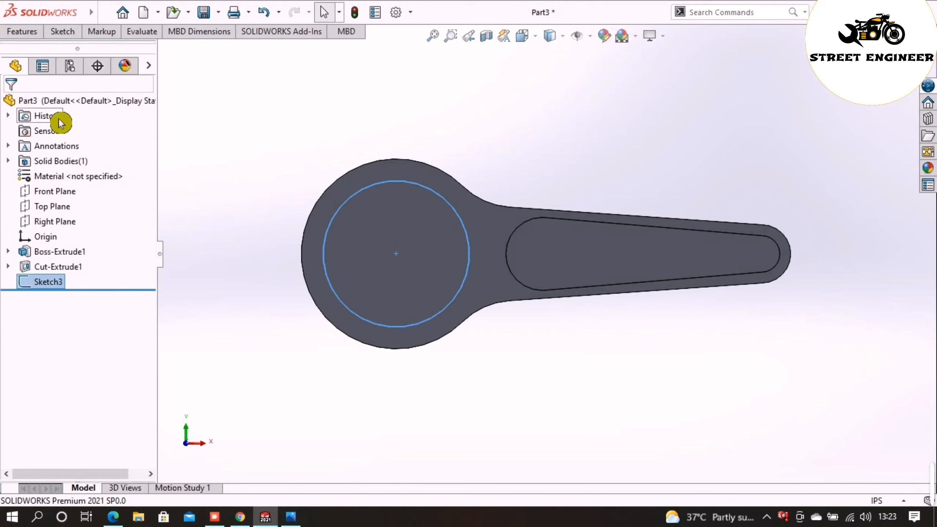
# - Extrude the 100 in diameter circle 80 in outward from the plate's front face as a merged cylindrical boss
pyautogui.click(37, 33)
pyautogui.click(29, 62)
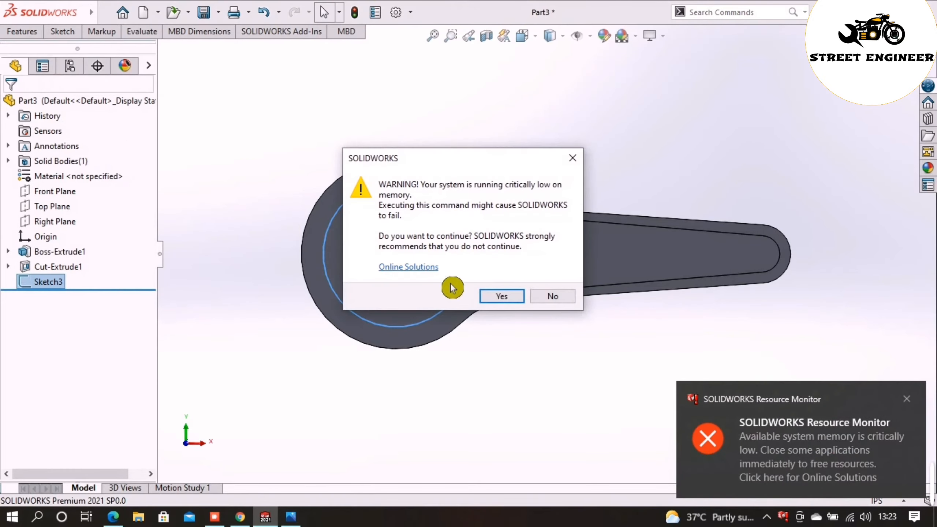
pyautogui.click(502, 296)
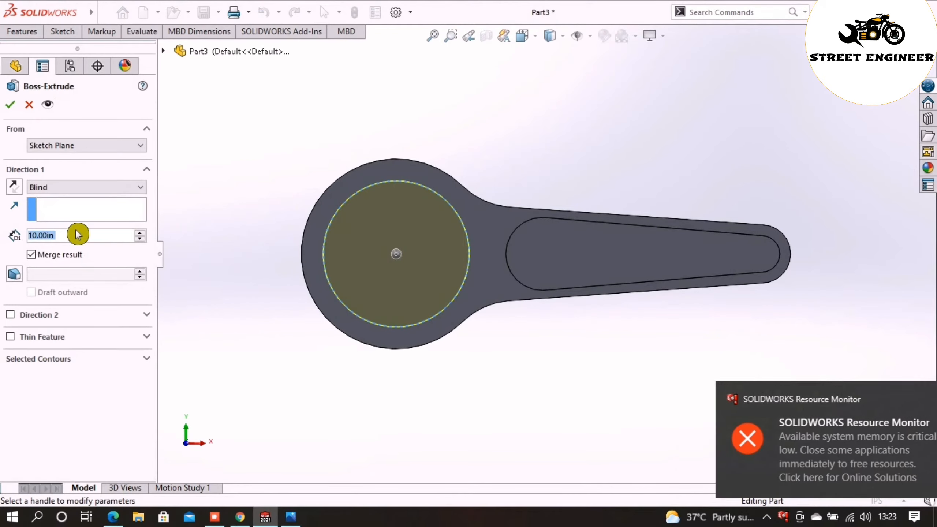
pyautogui.click(77, 234)
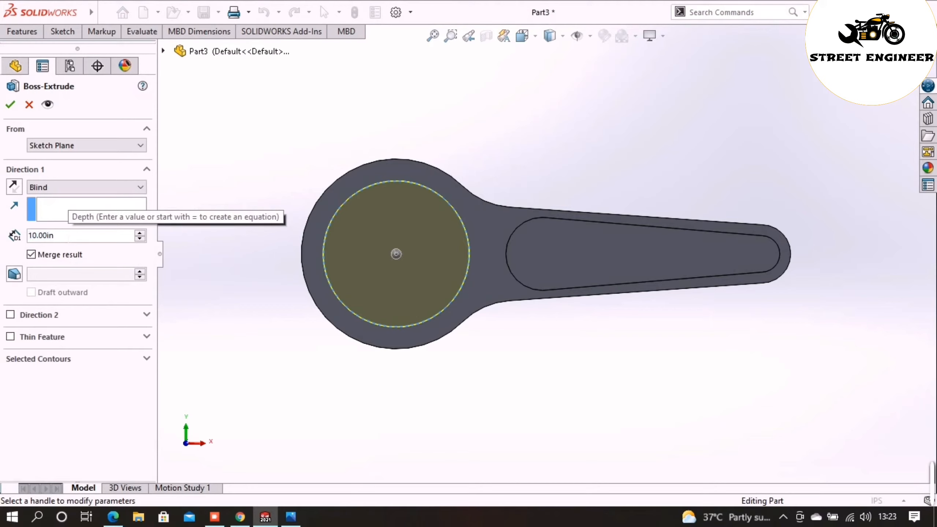
pyautogui.doubleClick(72, 236)
pyautogui.write('80')
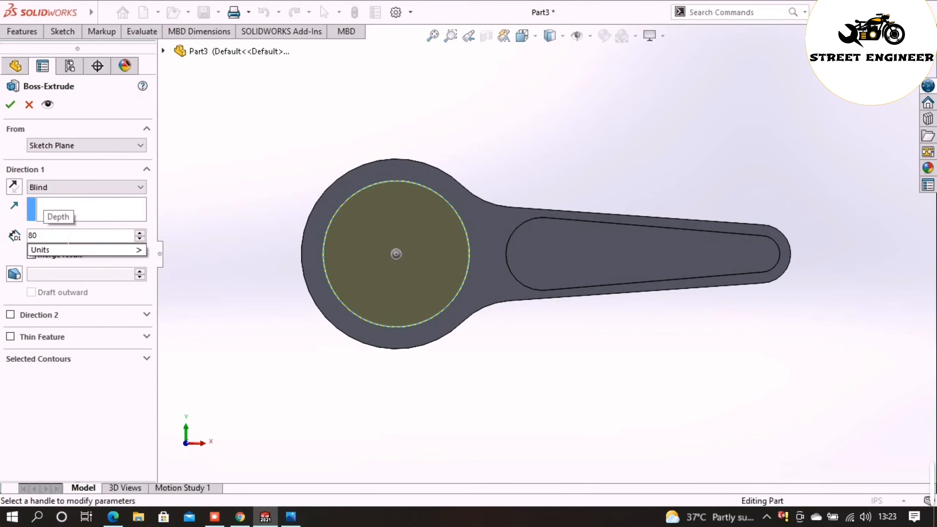
pyautogui.press('Return')
pyautogui.click(10, 104)
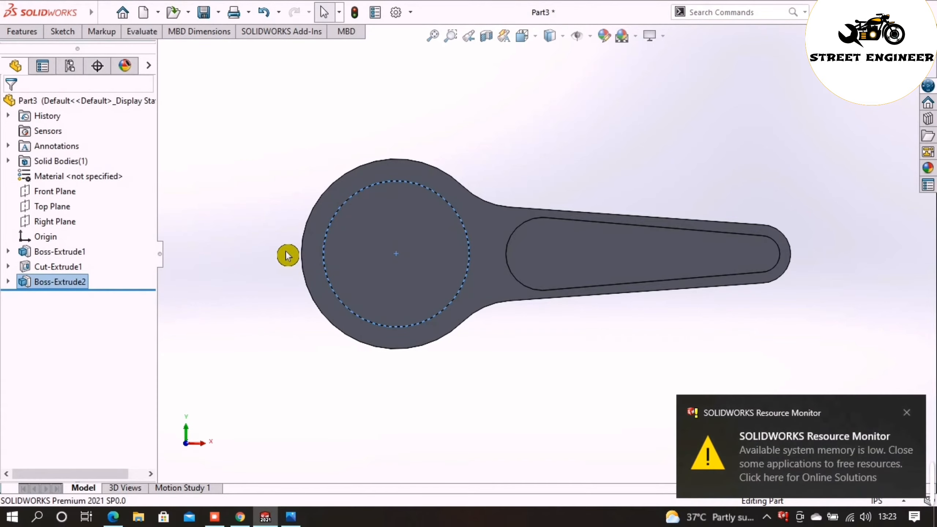
pyautogui.moveTo(287, 256); pyautogui.dragTo(262, 356, button='middle')
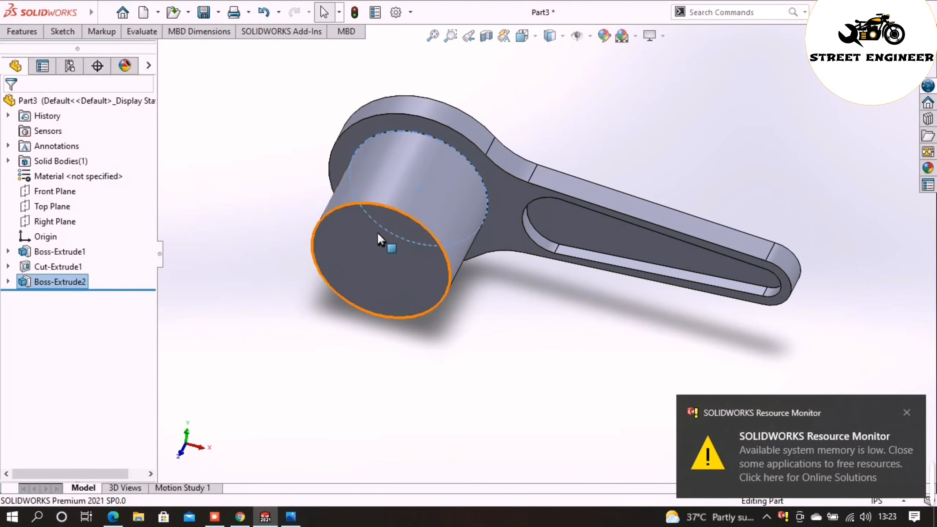
# - Check the hexagonal socket's dimensions in the reference drawing in Photos and return to the part in SOLIDWORKS
pyautogui.click(291, 517)
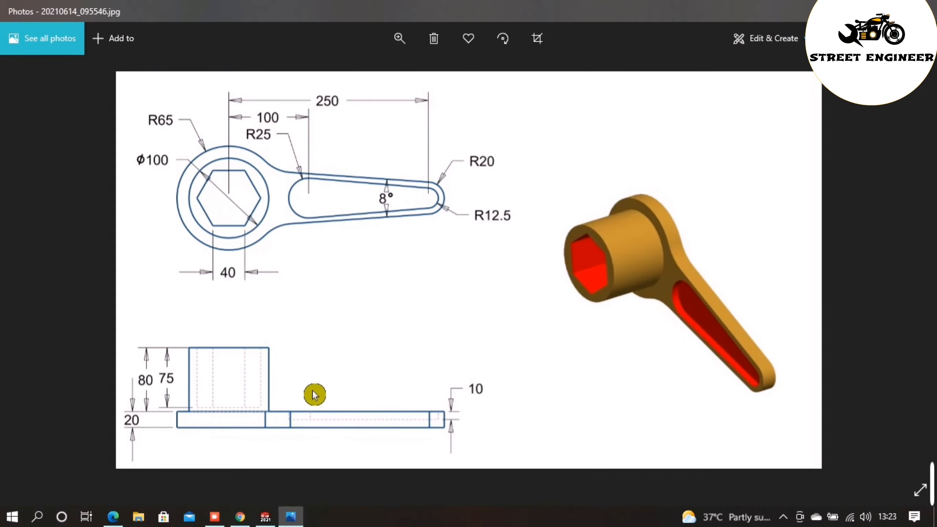
pyautogui.click(267, 519)
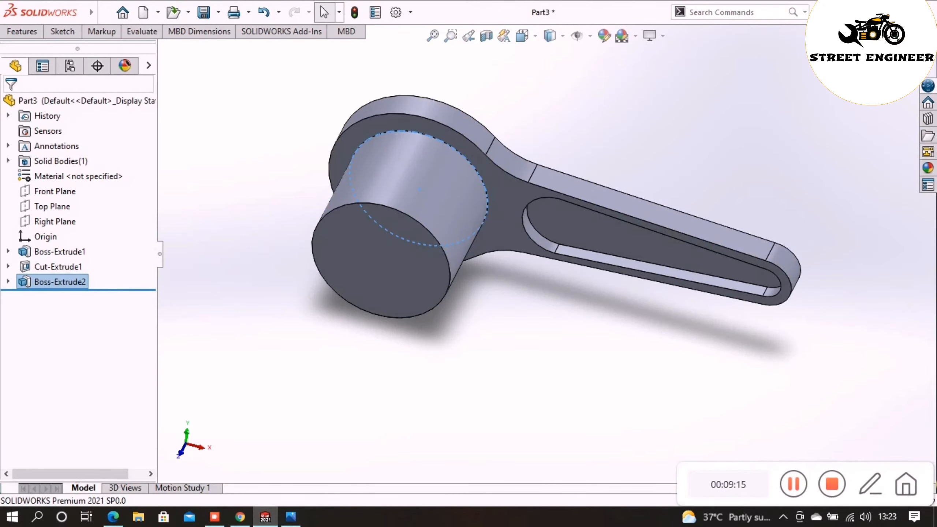
pyautogui.click(833, 484)
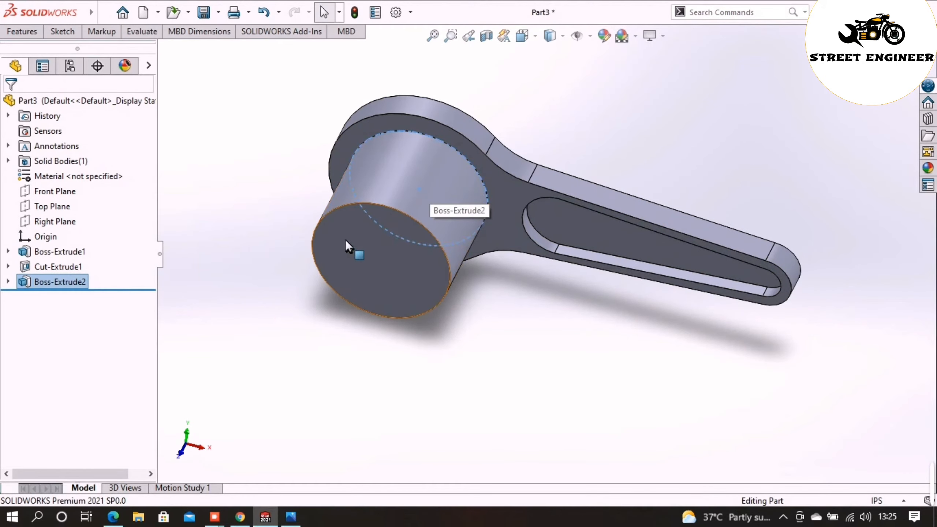
# - Start a sketch on the boss's end face in front view and draw an origin-centred hexagon with sides of about 44 in
pyautogui.click(524, 36)
pyautogui.click(615, 128)
pyautogui.click(418, 219)
pyautogui.click(470, 193)
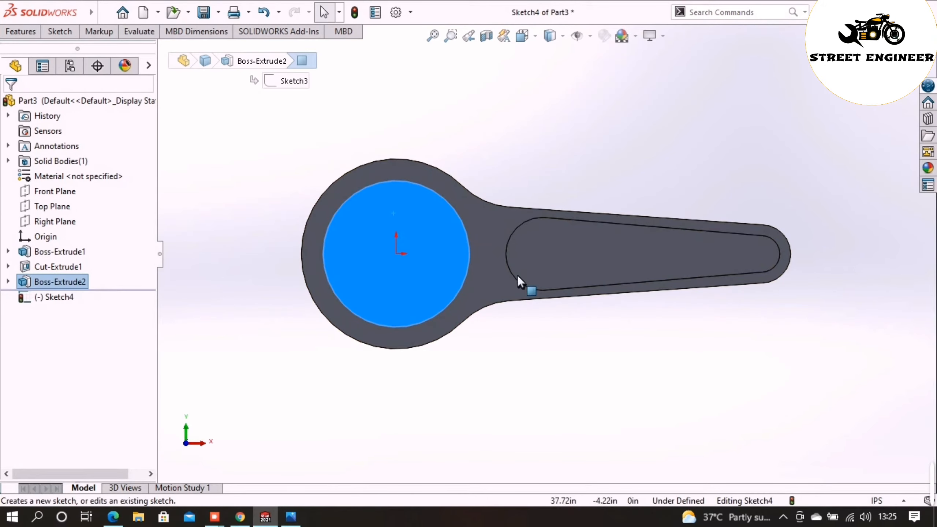
pyautogui.click(74, 33)
pyautogui.click(136, 88)
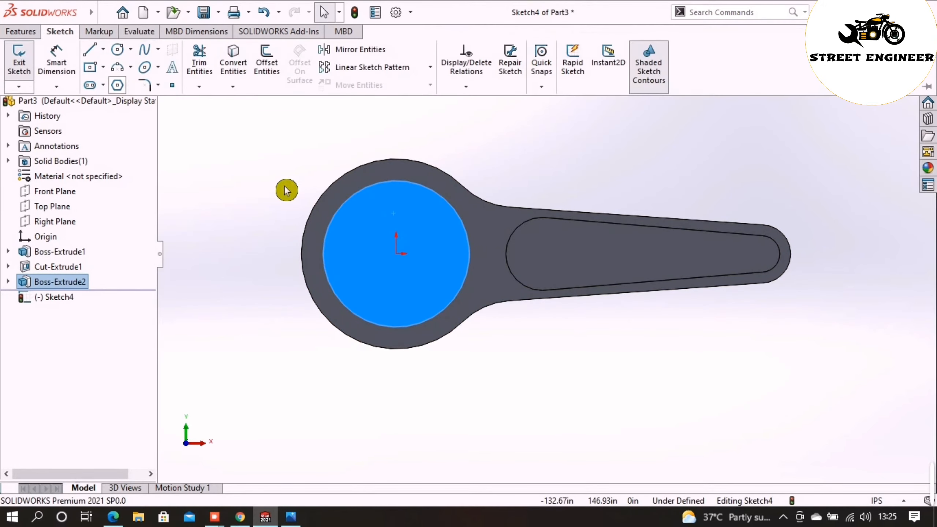
pyautogui.click(397, 254)
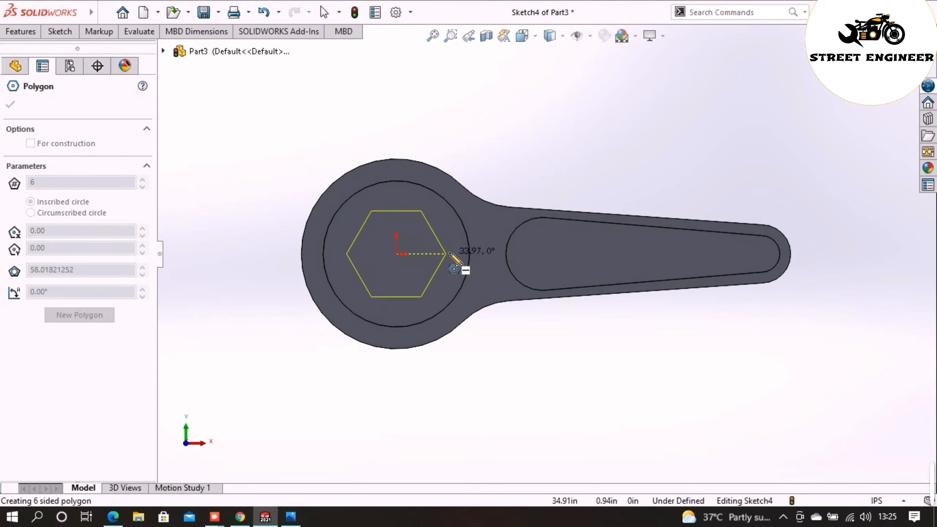
pyautogui.click(471, 263)
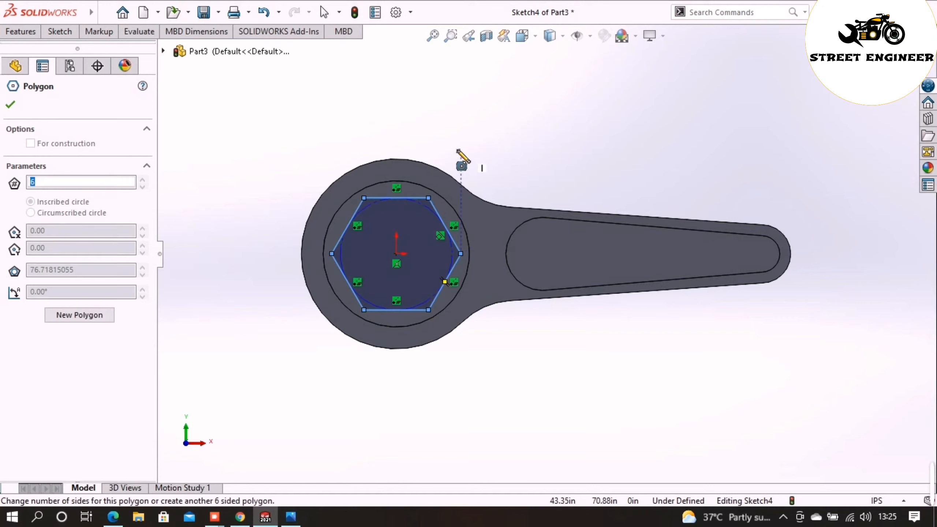
# - Dimension the hexagon's lower horizontal side as 40 in and exit the sketch
pyautogui.click(72, 33)
pyautogui.click(59, 62)
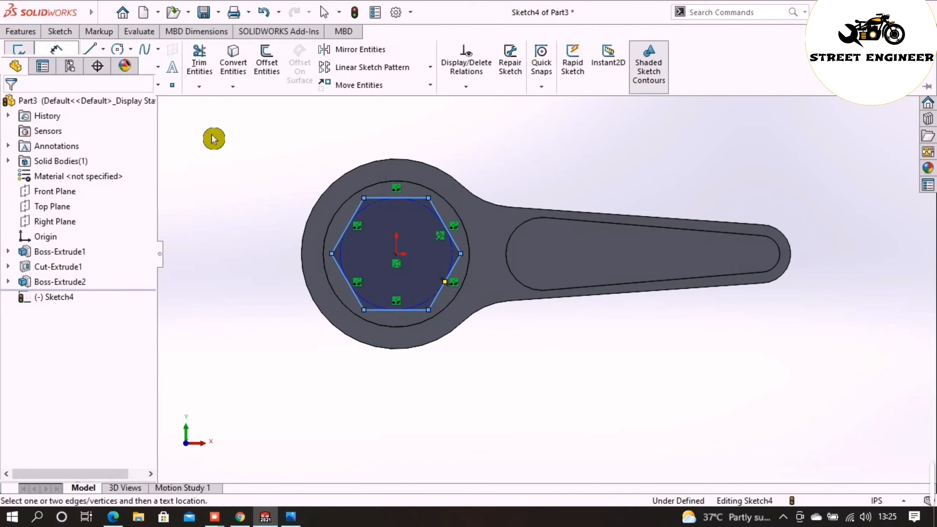
pyautogui.click(427, 309)
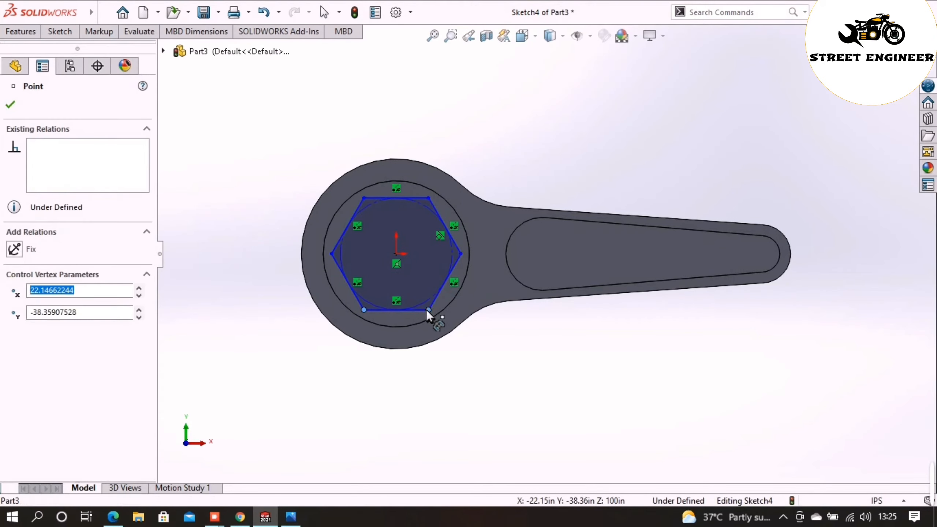
pyautogui.click(409, 384)
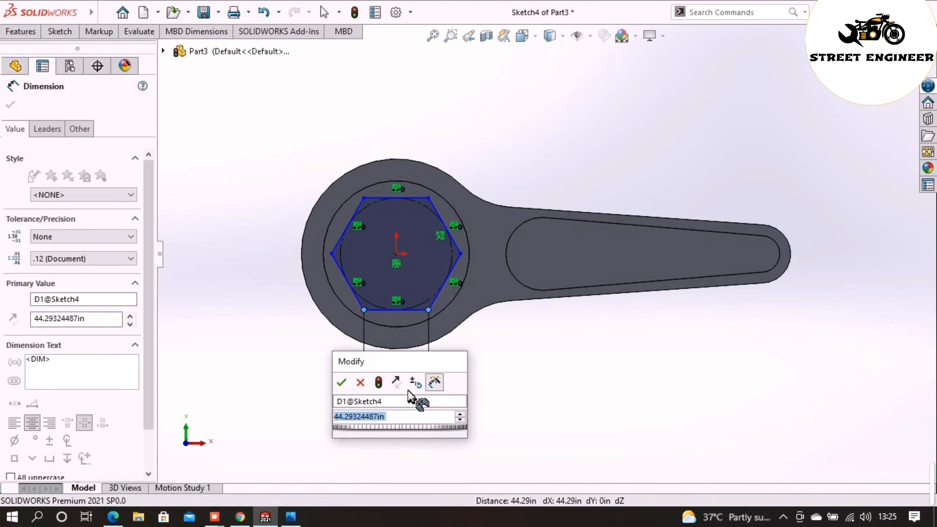
pyautogui.click(416, 410)
pyautogui.write('40')
pyautogui.press('Return')
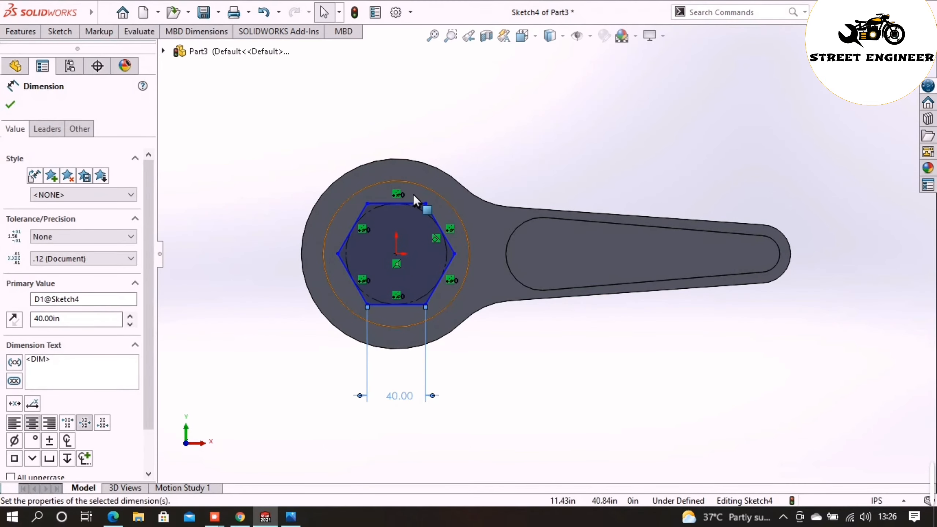
pyautogui.click(11, 105)
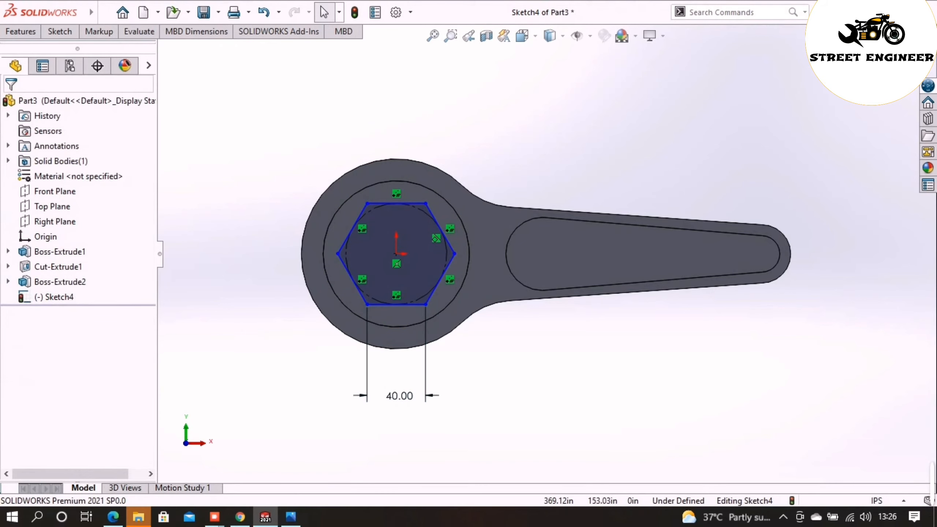
pyautogui.click(905, 52)
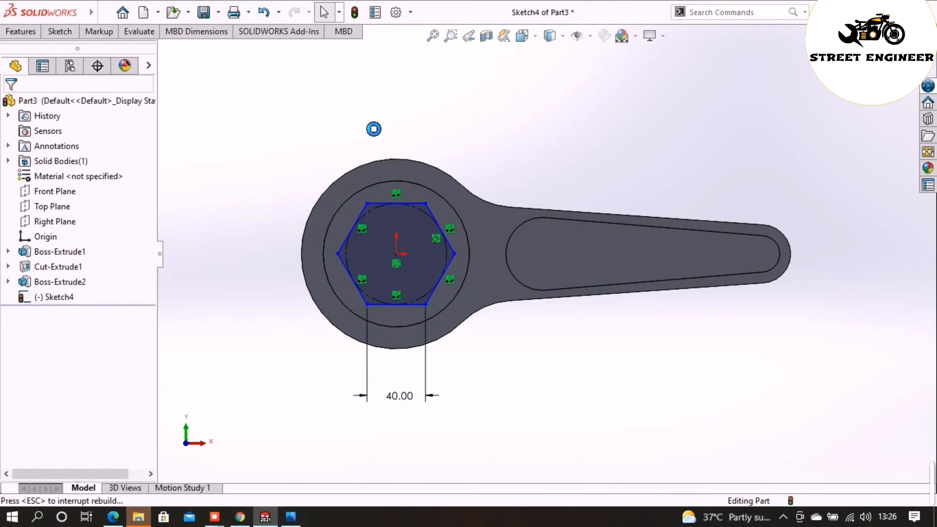
# - Cut the hexagon contour 75 in deep into the boss with a blind Extruded Cut
pyautogui.click(33, 36)
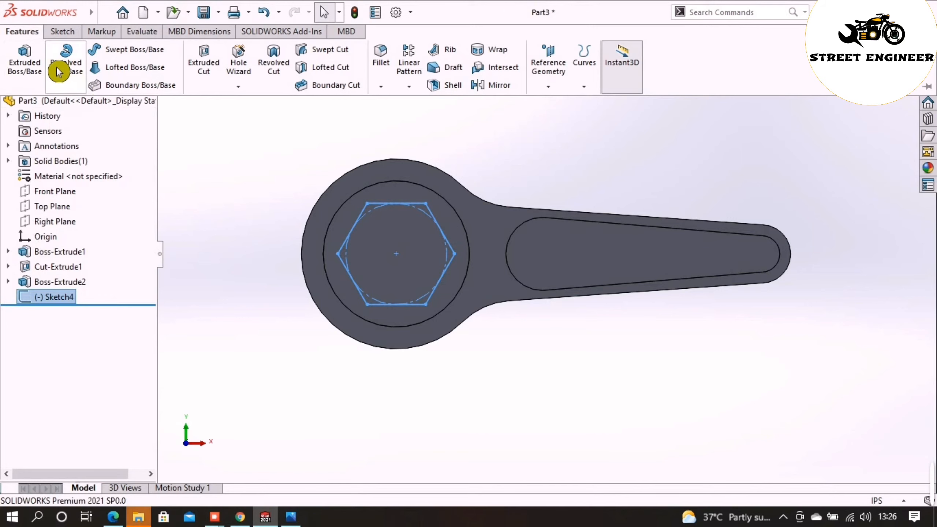
pyautogui.click(203, 63)
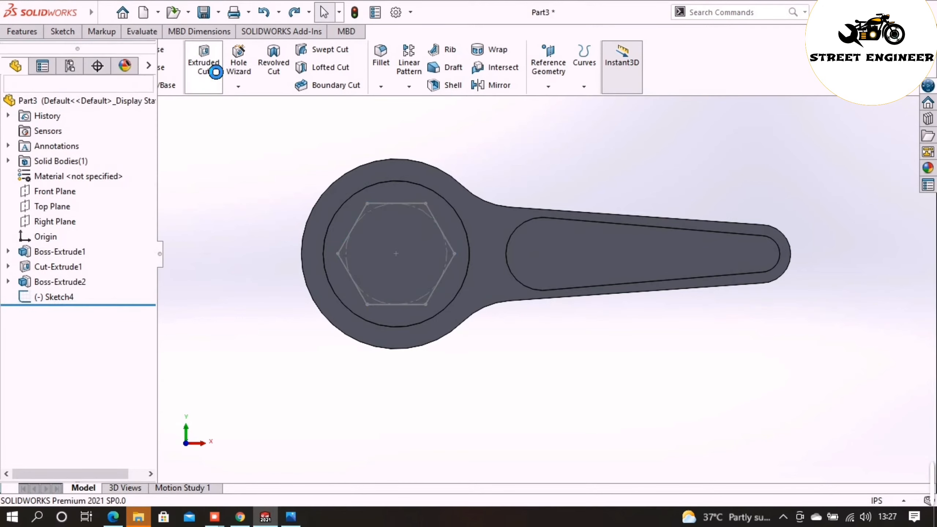
pyautogui.click(396, 206)
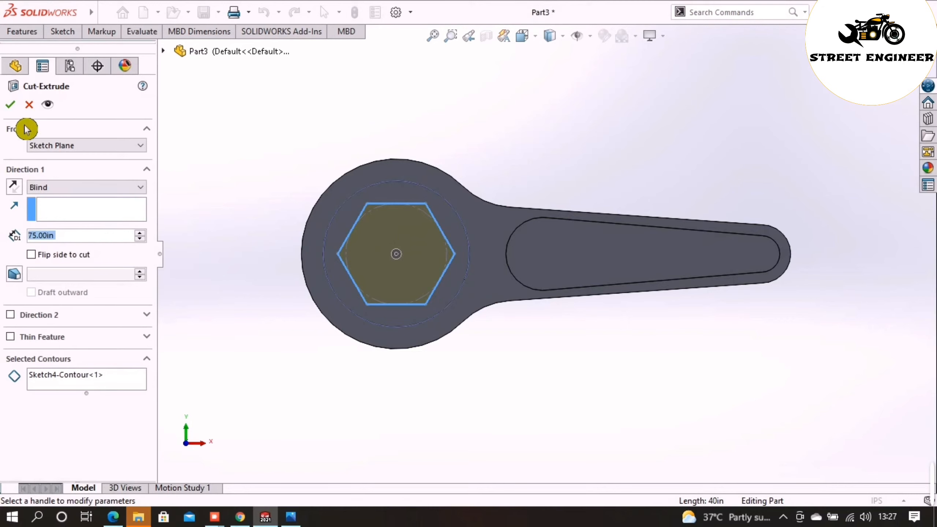
pyautogui.click(11, 104)
pyautogui.moveTo(573, 402); pyautogui.dragTo(538, 356, button='middle')
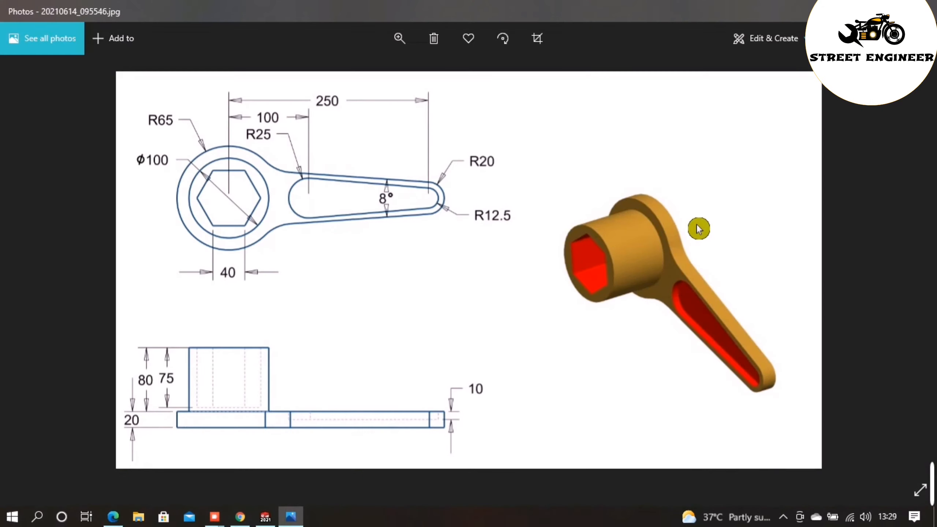
# - Compare the model with the reference drawing in Photos, return to SOLIDWORKS and clear the selection
pyautogui.moveTo(301, 521)
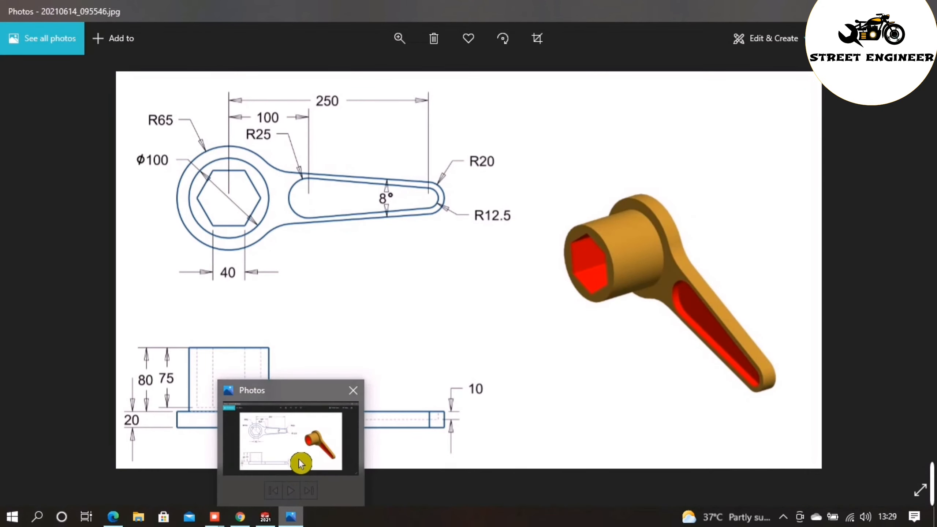
pyautogui.click(280, 513)
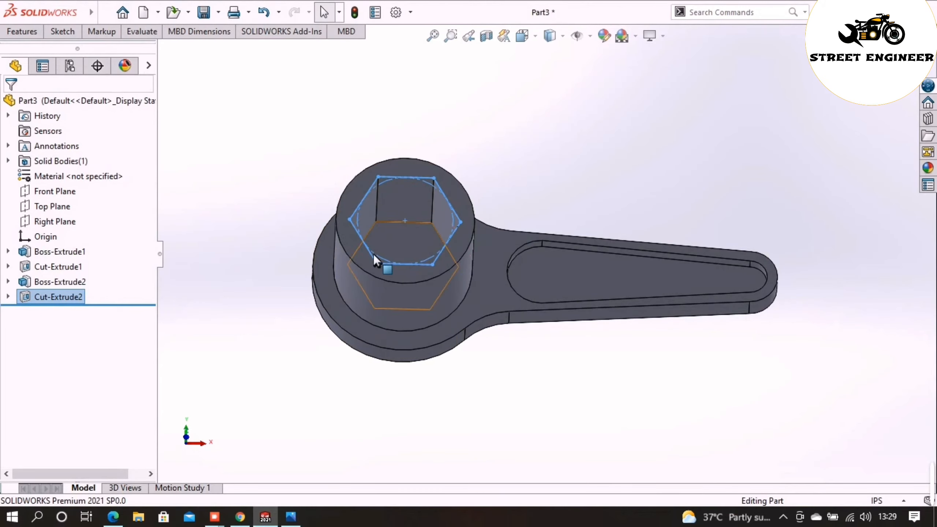
pyautogui.click(228, 226)
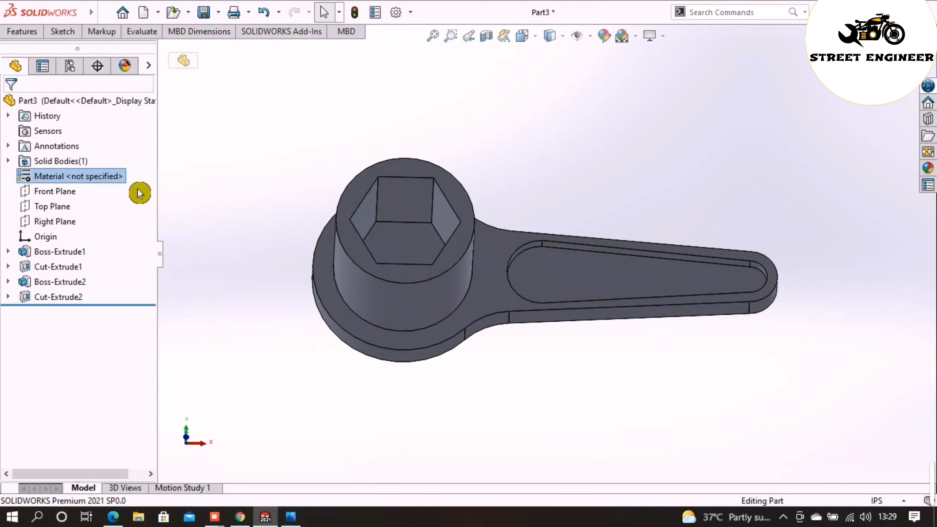
pyautogui.click(305, 185)
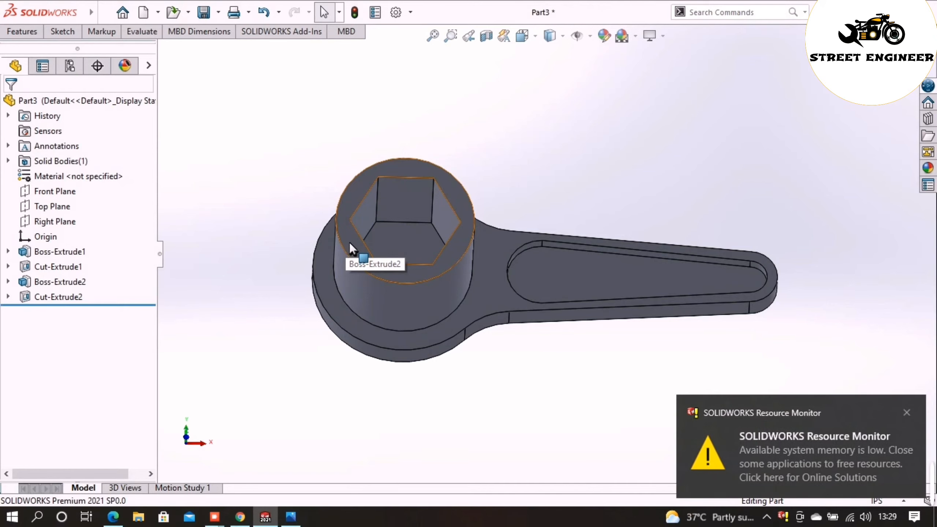
# - Apply Teak from the Woods category as the part's material and close the material library
pyautogui.click(78, 181)
pyautogui.rightClick(79, 183)
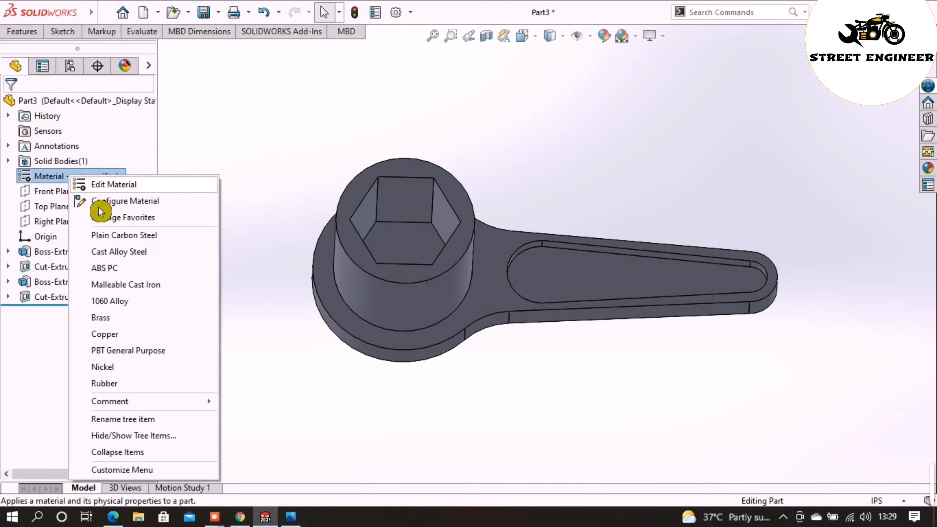
pyautogui.click(124, 187)
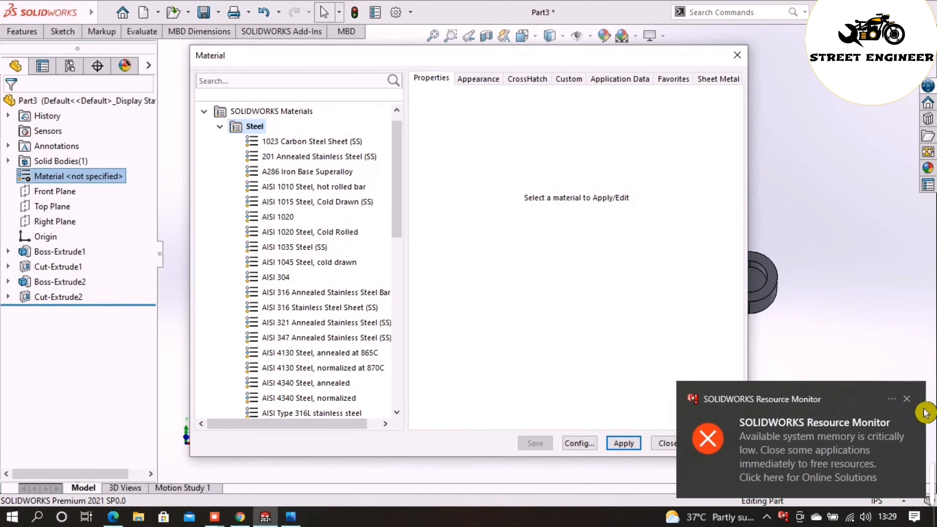
pyautogui.click(907, 400)
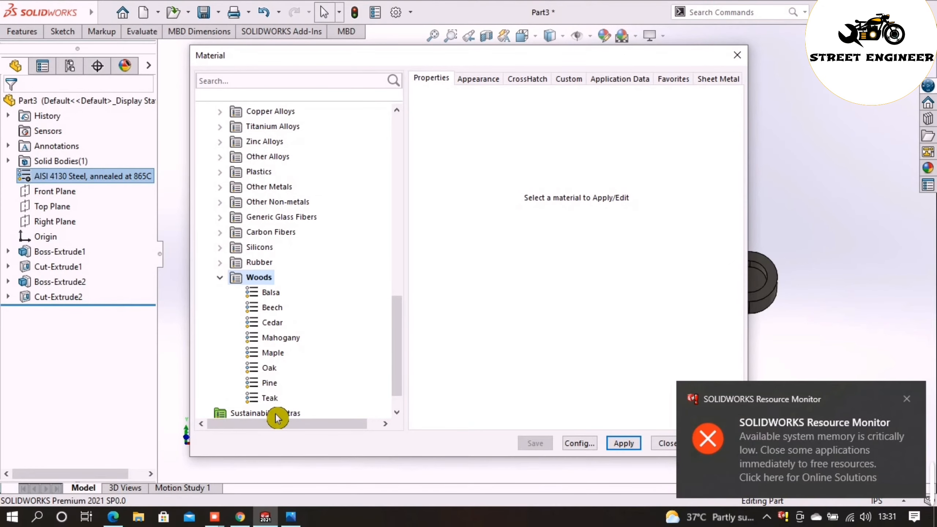
pyautogui.click(283, 401)
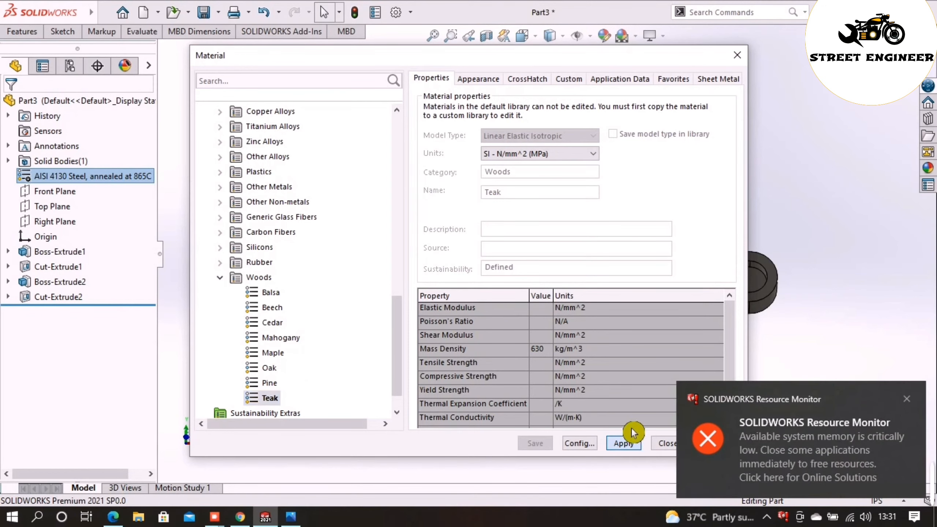
pyautogui.click(629, 440)
pyautogui.click(906, 399)
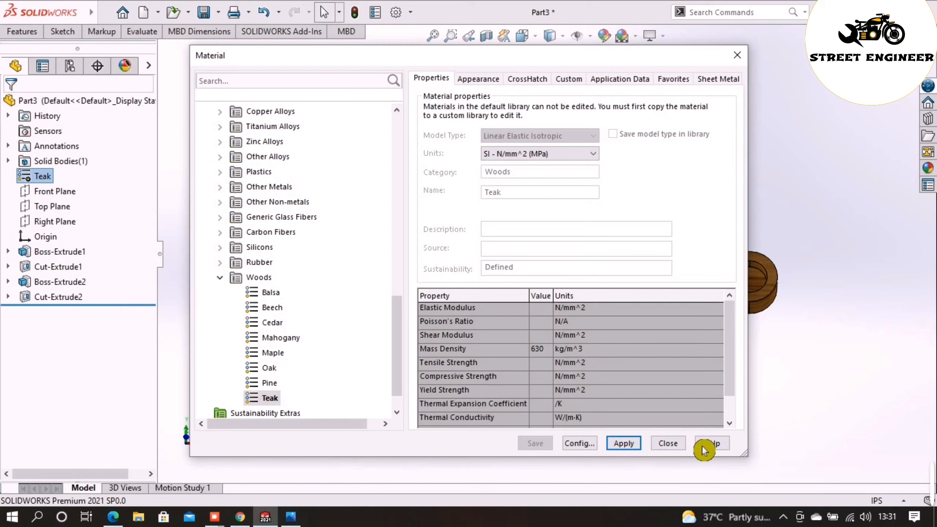
pyautogui.click(678, 450)
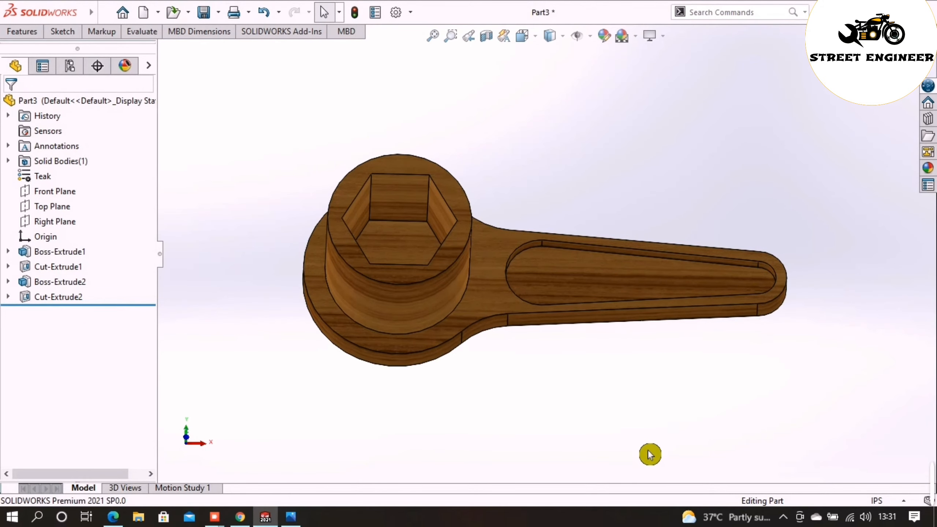
# - Change the part's material to Pure Gold from the Other Metals category and close the material library
pyautogui.moveTo(656, 398); pyautogui.dragTo(502, 461, button='middle')
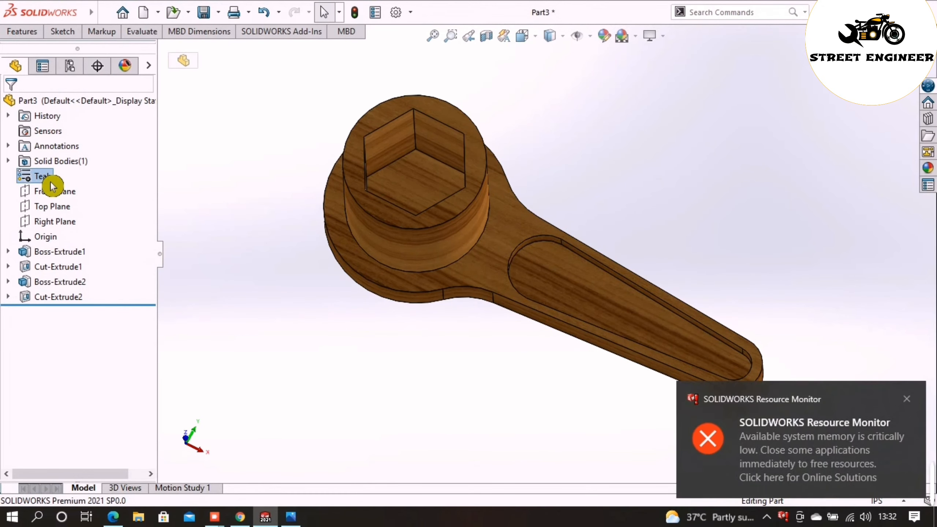
pyautogui.rightClick(52, 181)
pyautogui.click(79, 187)
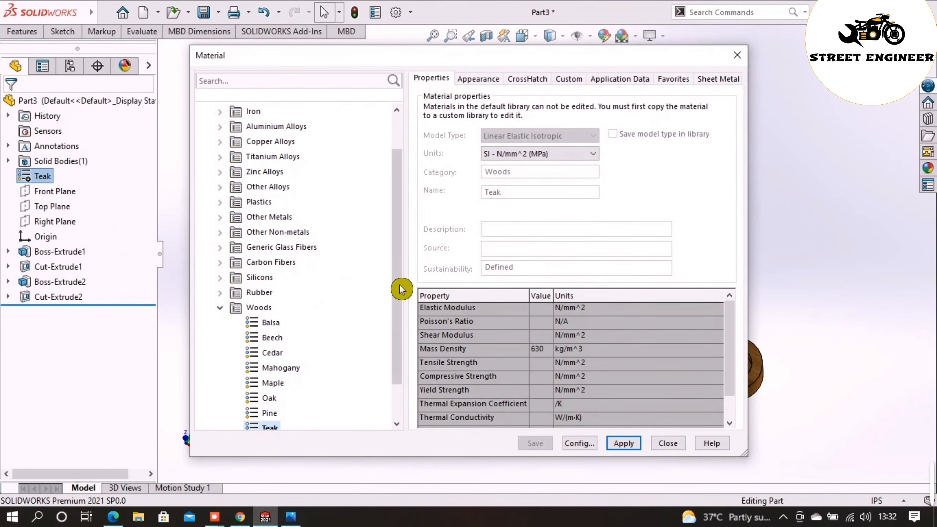
pyautogui.scroll(1, 399, 293)
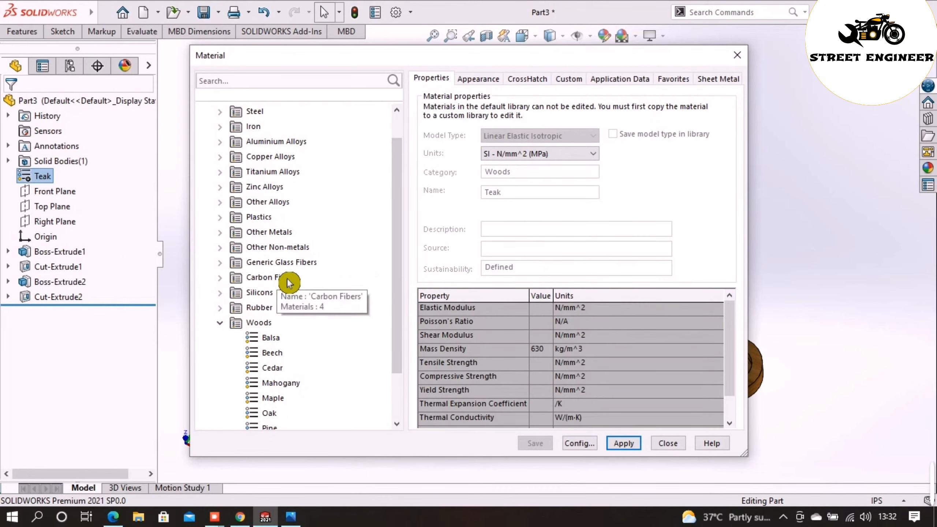
pyautogui.doubleClick(235, 233)
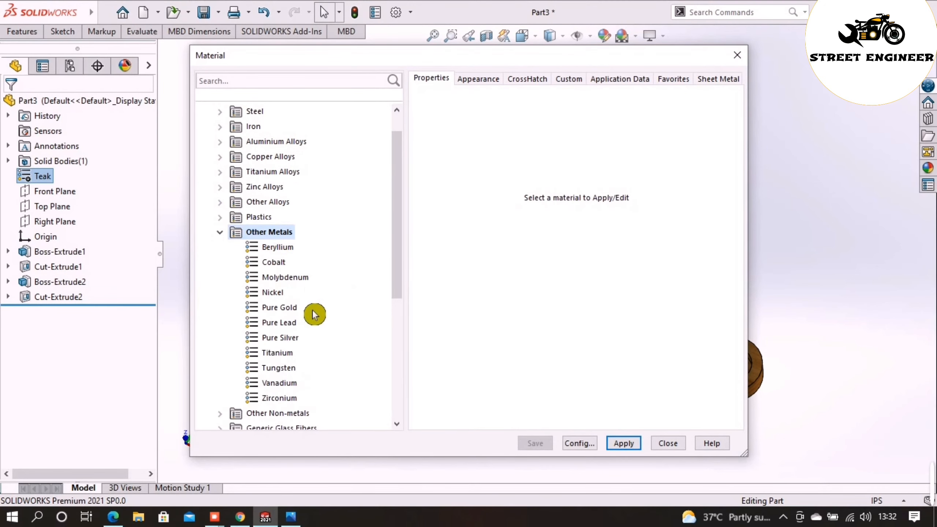
pyautogui.click(274, 311)
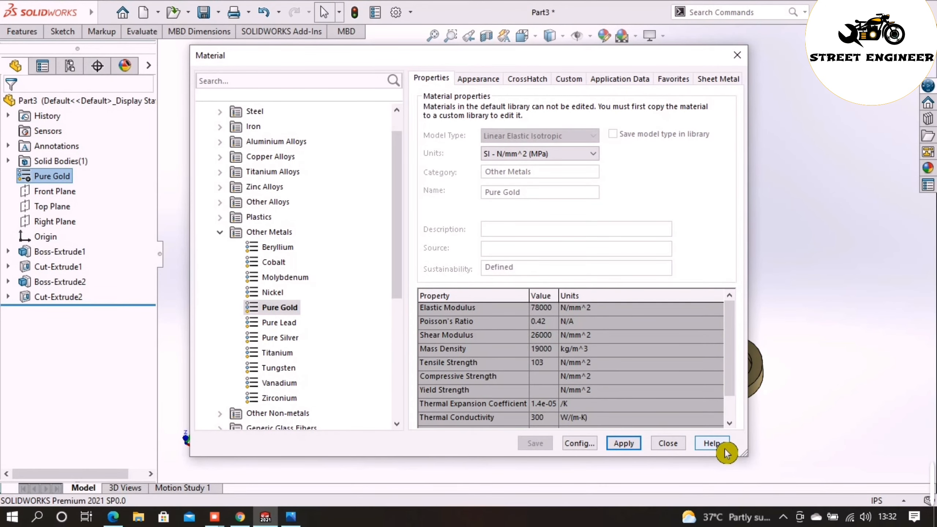
pyautogui.click(674, 445)
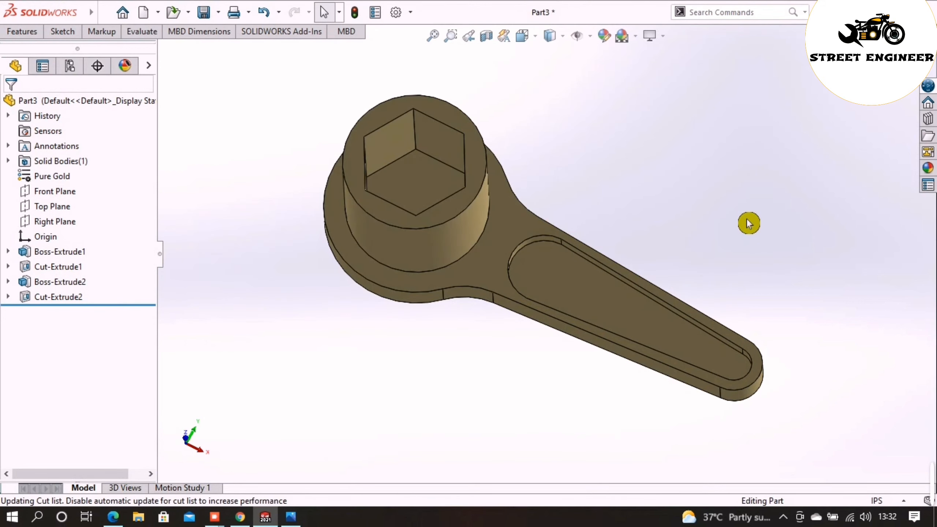
# - Colour only the floor face of the handle's tapered pocket standard red and accept the appearance
pyautogui.press('f')
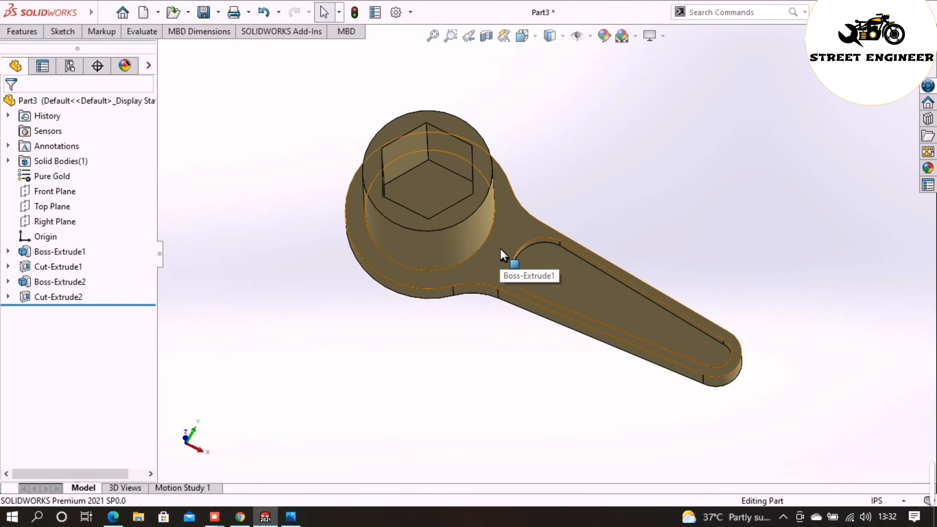
pyautogui.rightClick(532, 263)
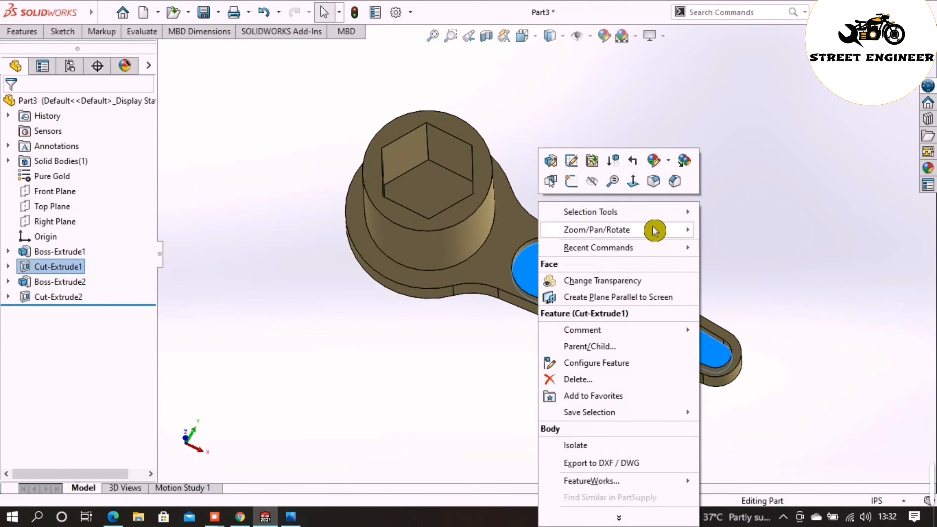
pyautogui.click(666, 169)
pyautogui.click(665, 169)
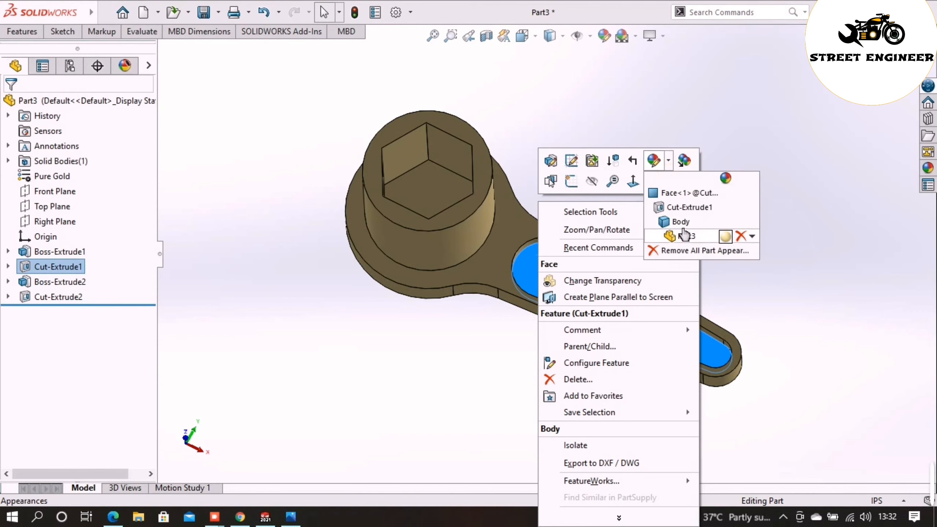
pyautogui.click(654, 202)
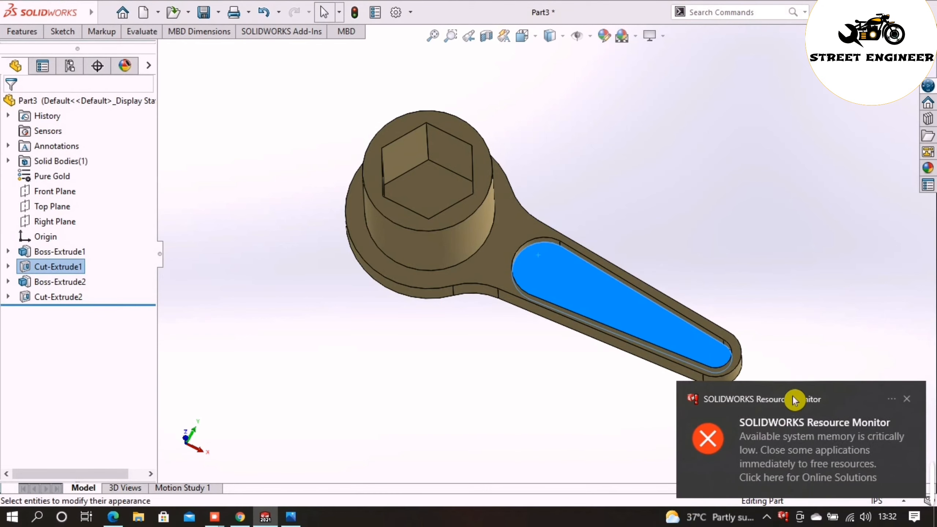
pyautogui.click(637, 344)
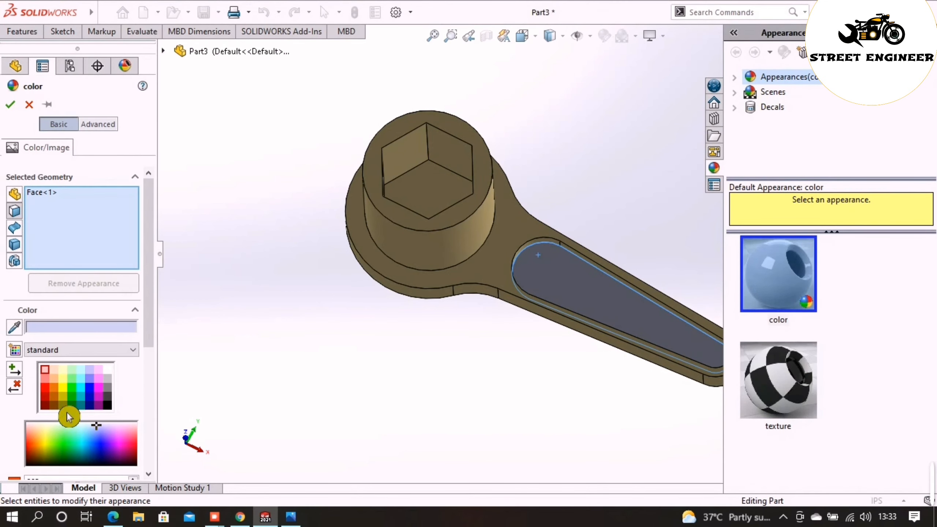
pyautogui.click(45, 387)
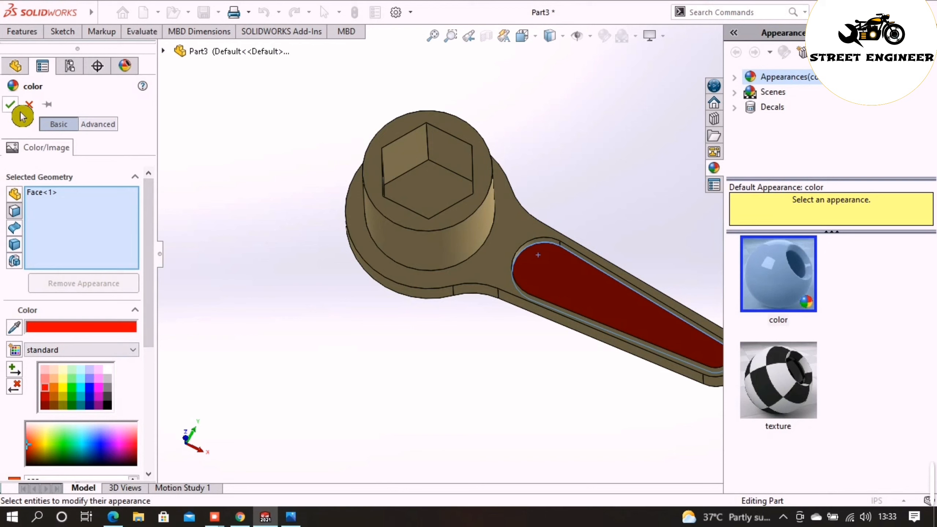
pyautogui.click(10, 104)
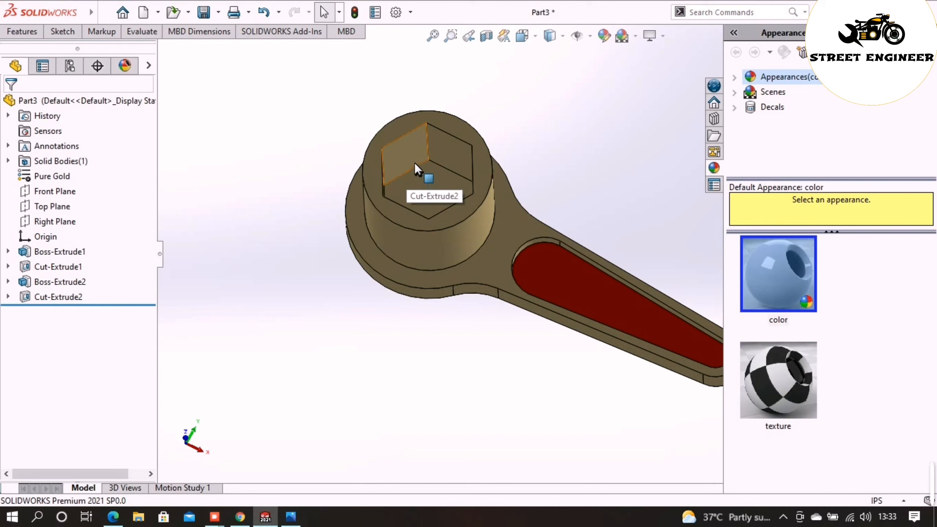
# - Open the face appearance for one wall of the hexagonal socket and set its colour to medium gray
pyautogui.click(414, 163)
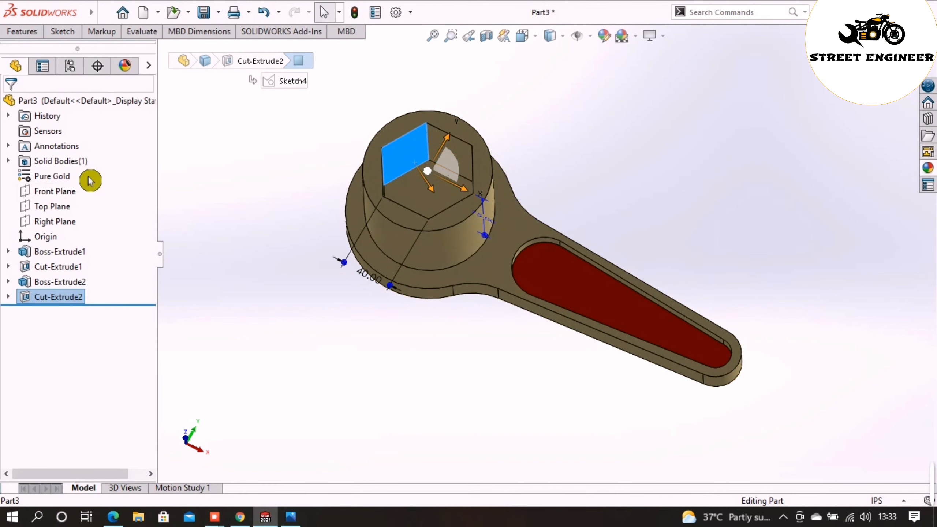
pyautogui.rightClick(392, 163)
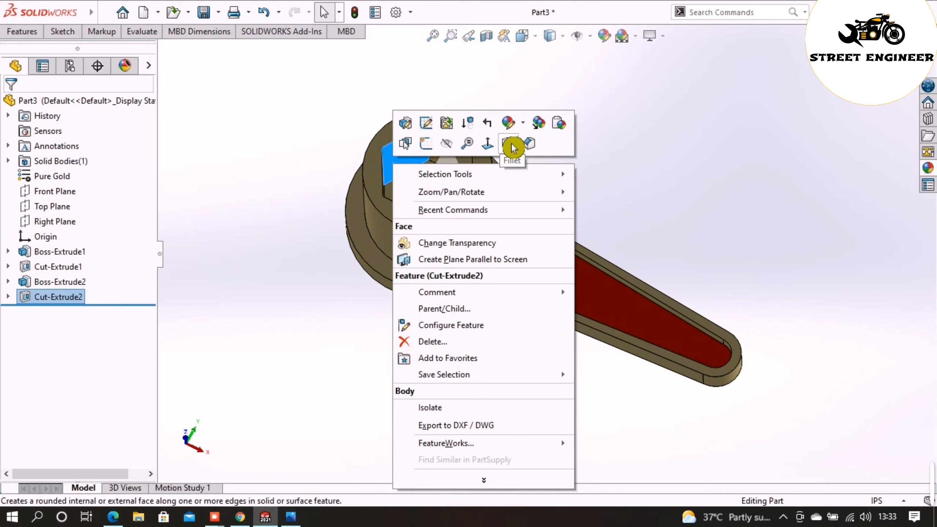
pyautogui.click(509, 126)
pyautogui.click(538, 156)
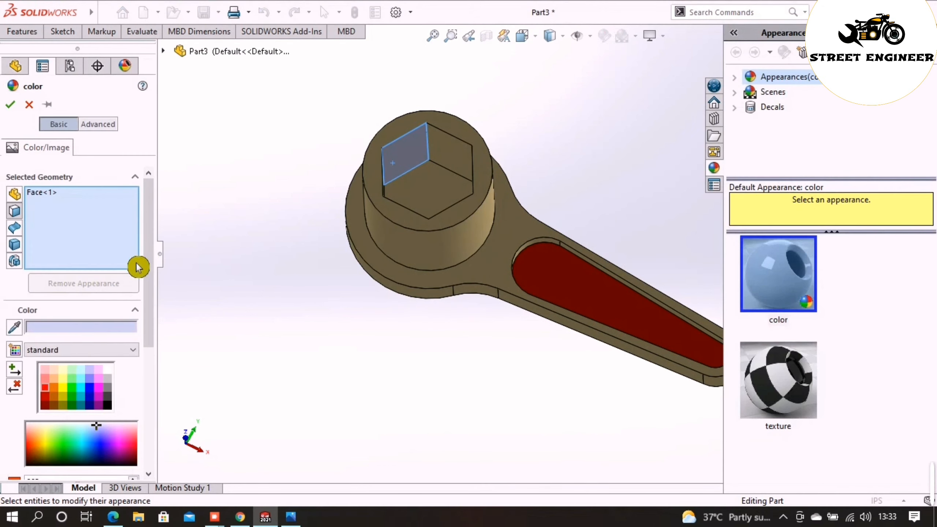
pyautogui.click(109, 389)
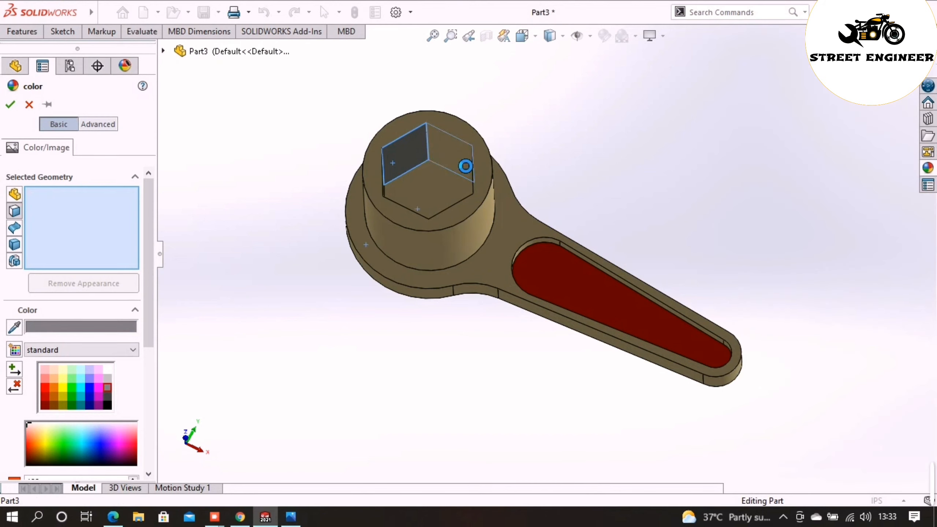
# - Add the socket's floor and its remaining five walls to the gray appearance and accept it
pyautogui.click(451, 168)
pyautogui.click(439, 174)
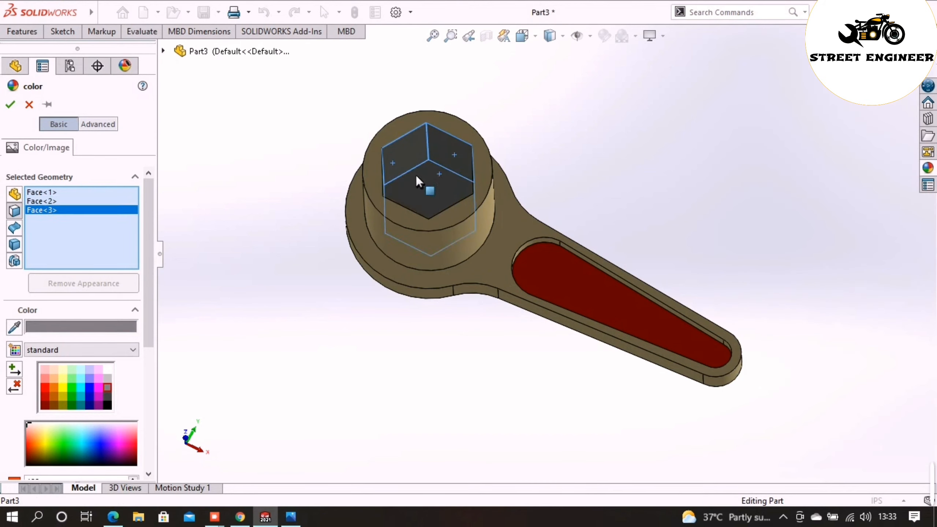
pyautogui.moveTo(788, 188); pyautogui.dragTo(721, 328, button='middle')
pyautogui.click(439, 163)
pyautogui.click(443, 203)
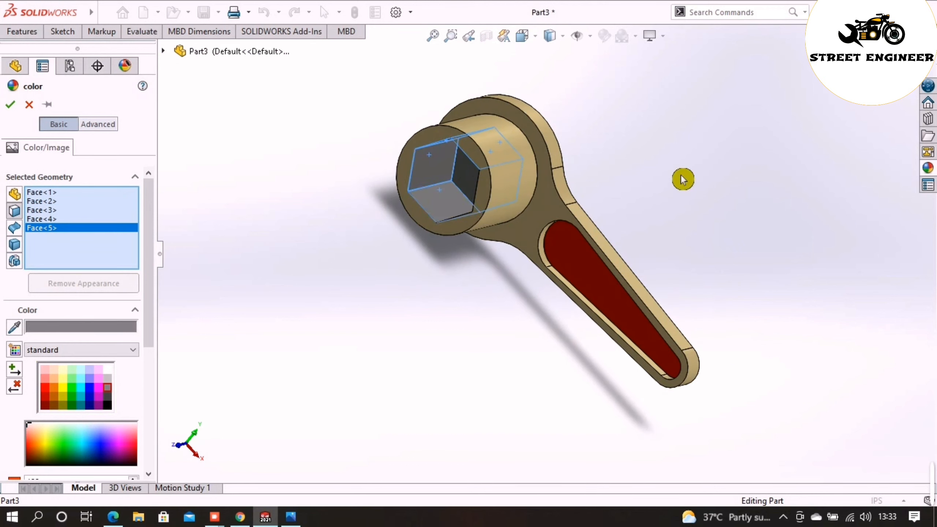
pyautogui.moveTo(682, 179); pyautogui.dragTo(766, 261, button='middle')
pyautogui.click(508, 223)
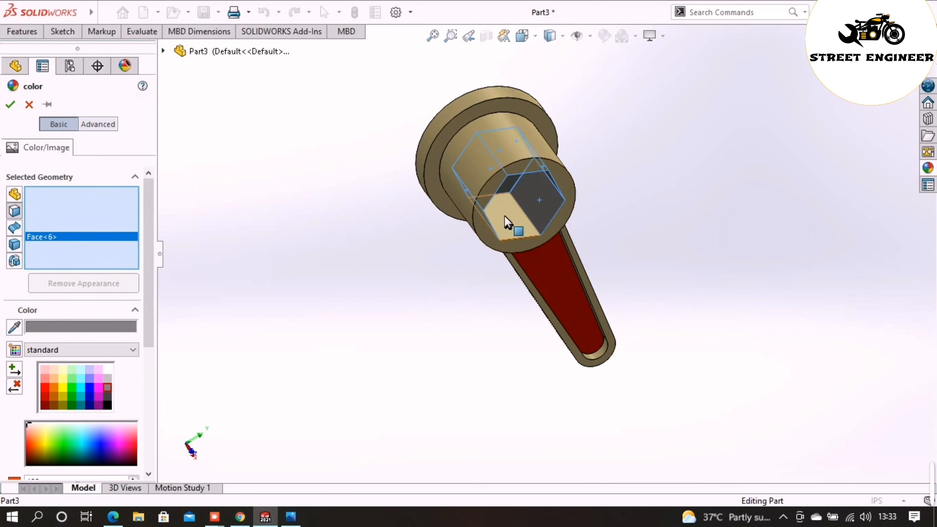
pyautogui.click(508, 222)
pyautogui.moveTo(698, 225); pyautogui.dragTo(608, 137, button='middle')
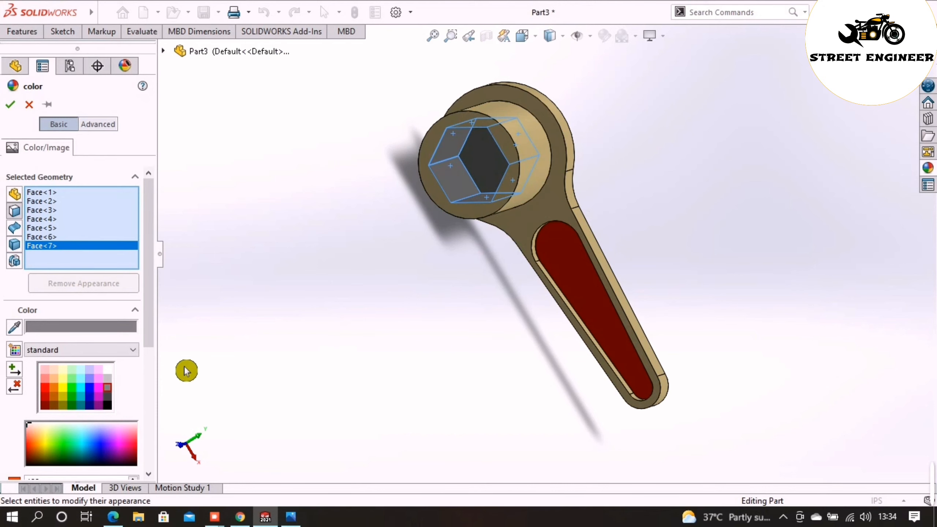
pyautogui.click(29, 105)
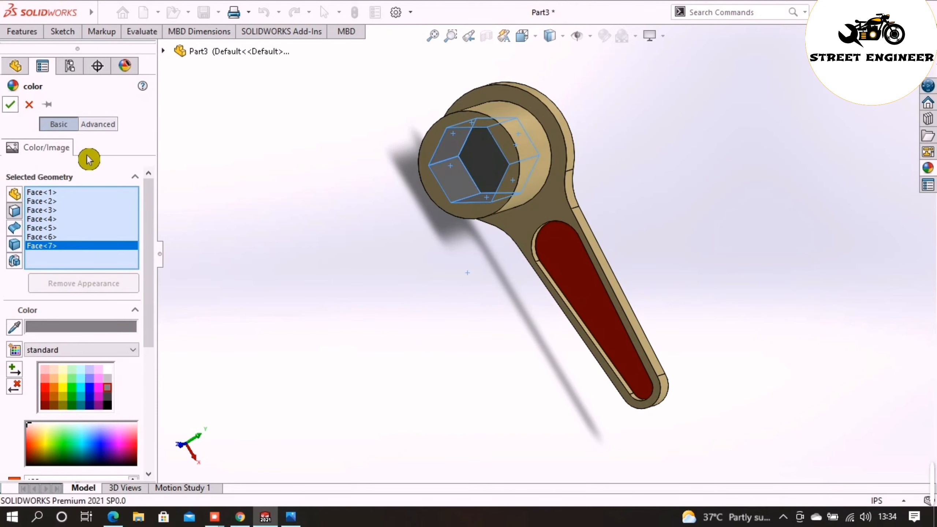
# - Open the face appearance for the boss's outer cylindrical face and set its colour to bright yellow
pyautogui.scroll(1, 477, 270)
pyautogui.moveTo(417, 314); pyautogui.dragTo(654, 227, button='middle')
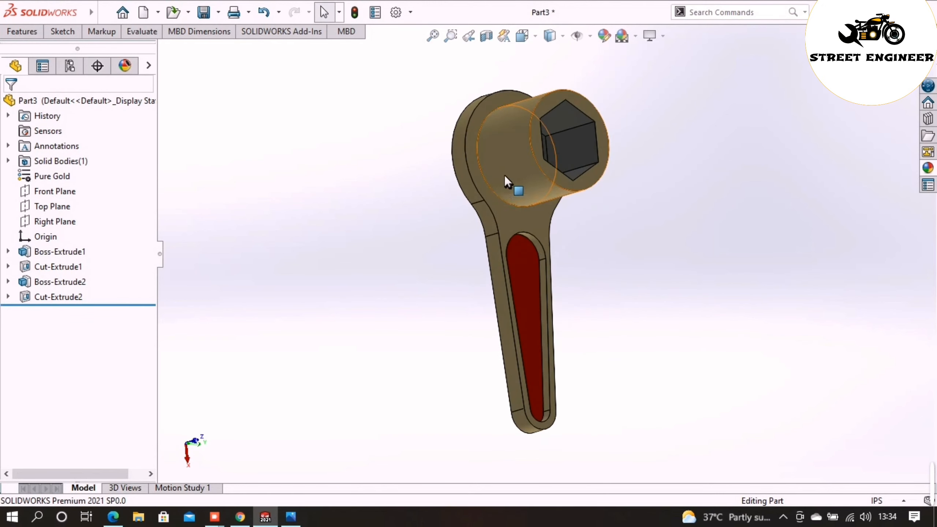
pyautogui.rightClick(508, 192)
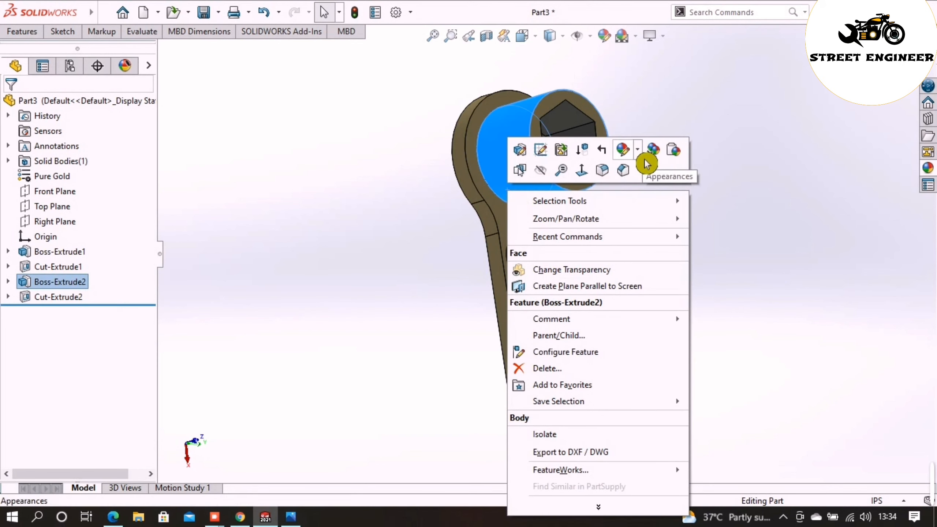
pyautogui.click(646, 162)
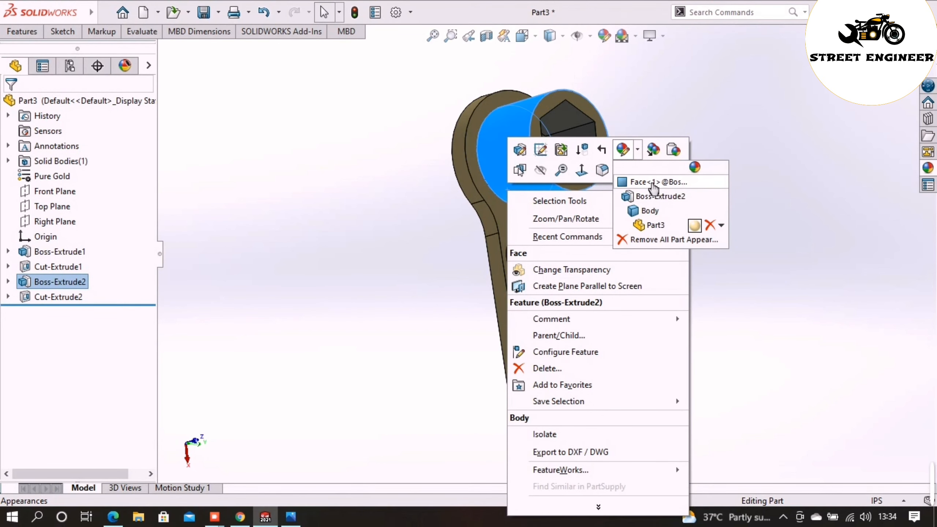
pyautogui.click(652, 182)
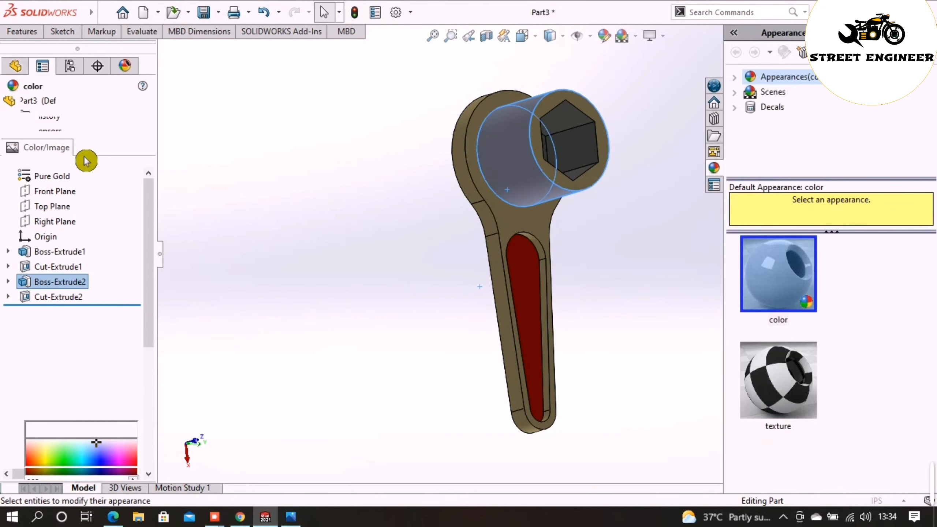
pyautogui.moveTo(152, 316); pyautogui.dragTo(152, 339)
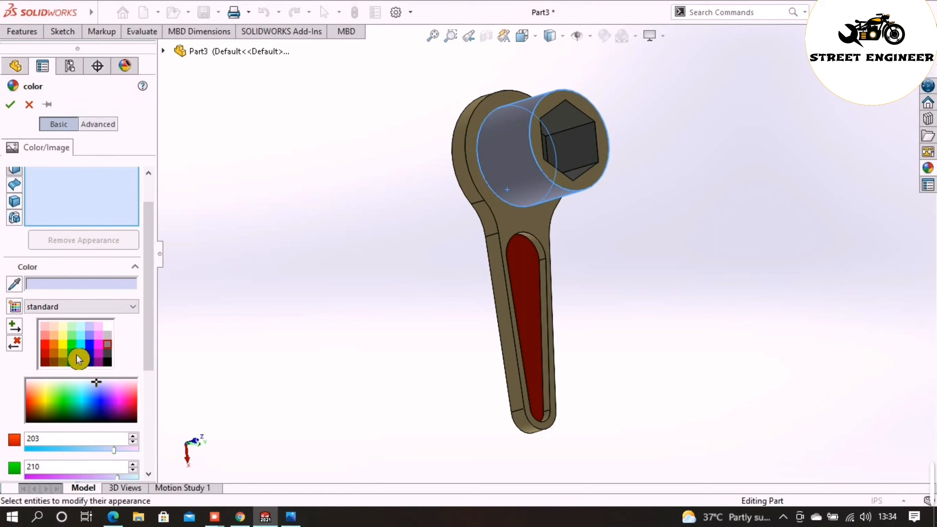
pyautogui.click(65, 346)
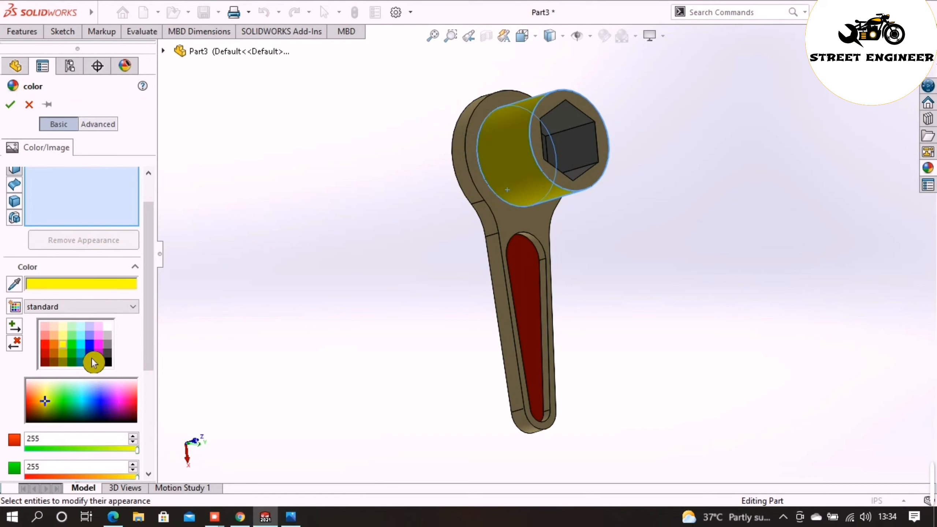
# - Try gray, dark green, orange-brown and dark yellow swatches on the boss's cylindrical face
pyautogui.click(80, 354)
pyautogui.click(107, 344)
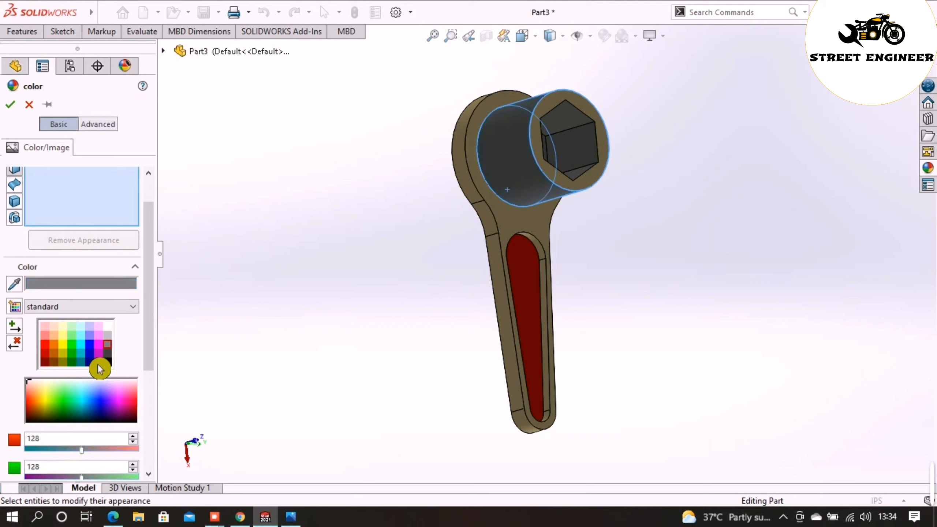
pyautogui.click(74, 363)
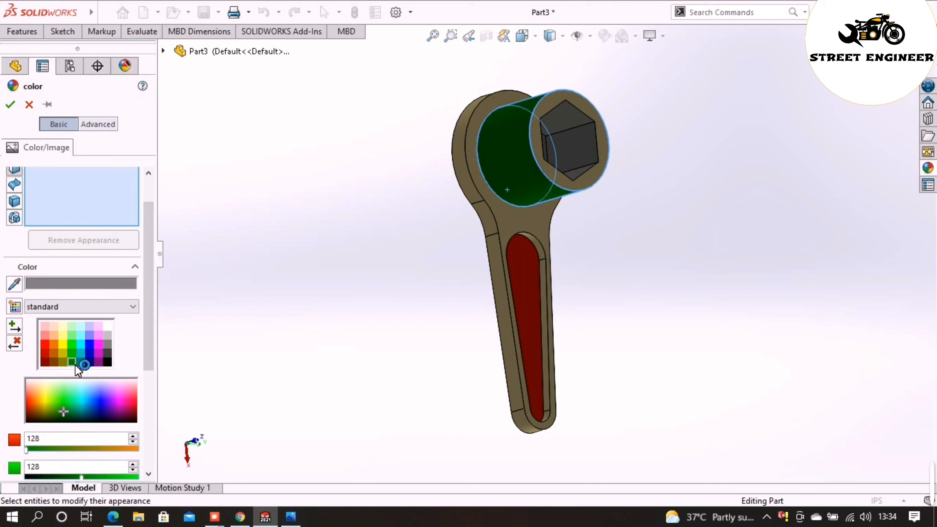
pyautogui.click(64, 362)
pyautogui.click(56, 361)
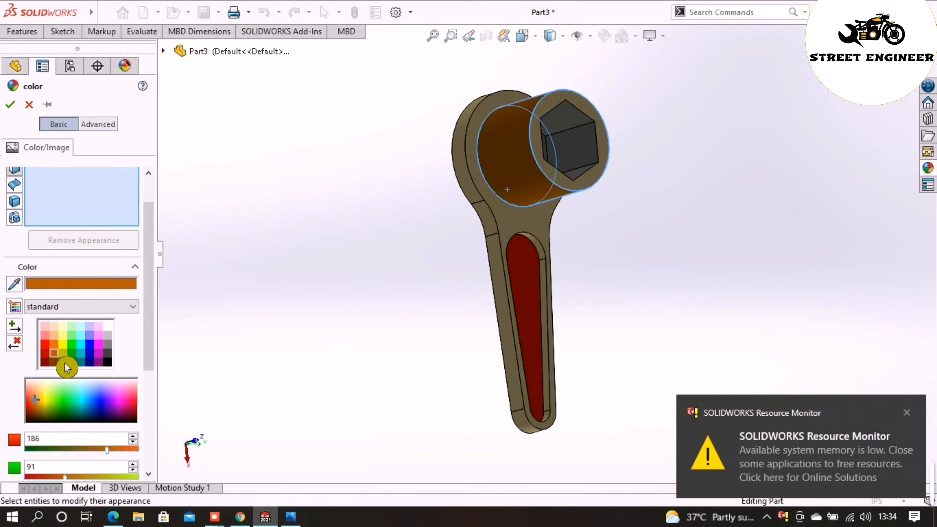
pyautogui.click(63, 345)
pyautogui.click(63, 354)
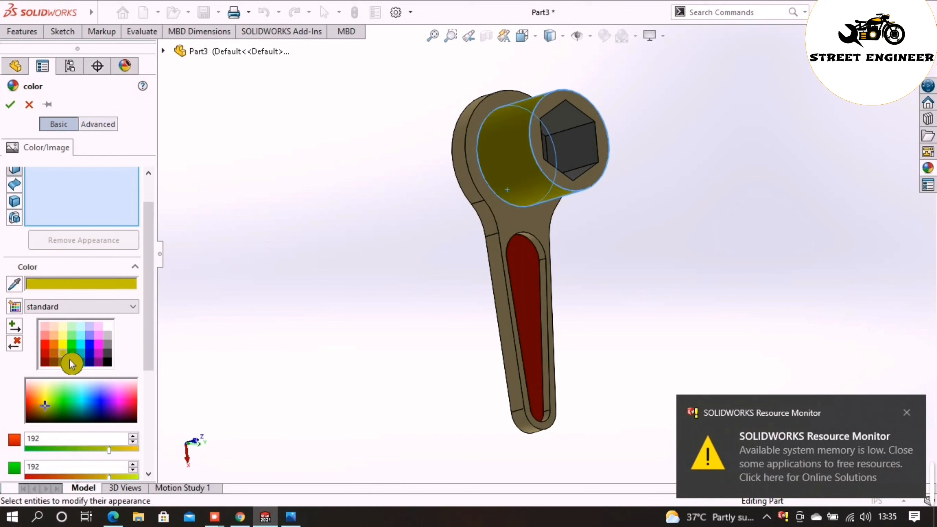
# - Set the appearance colour to bright yellow and add the boss's end face around the hexagonal socket to the selection
pyautogui.click(63, 346)
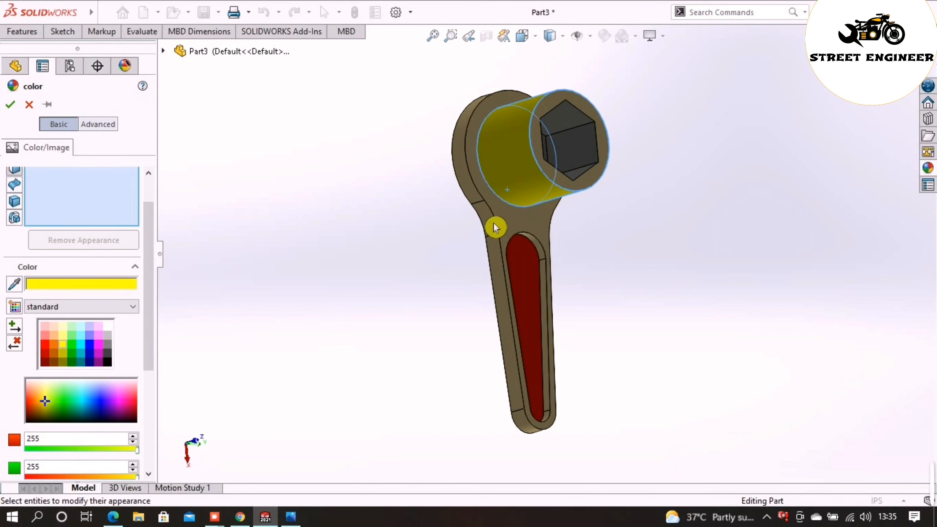
pyautogui.click(543, 152)
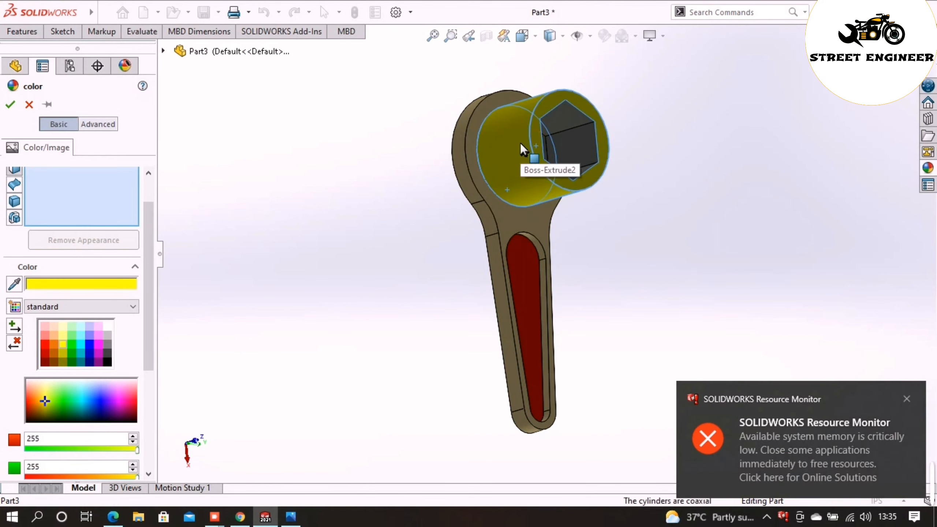